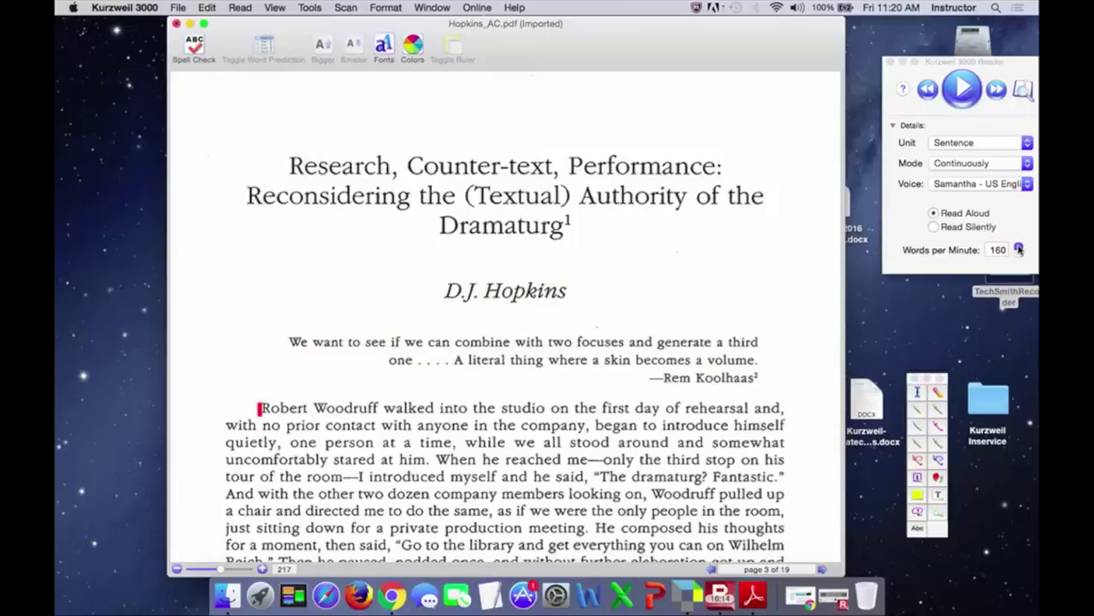
# Step: Read the Hopkins article aloud from its opening body paragraph and raise the sound volume
pyautogui.click(966, 94)
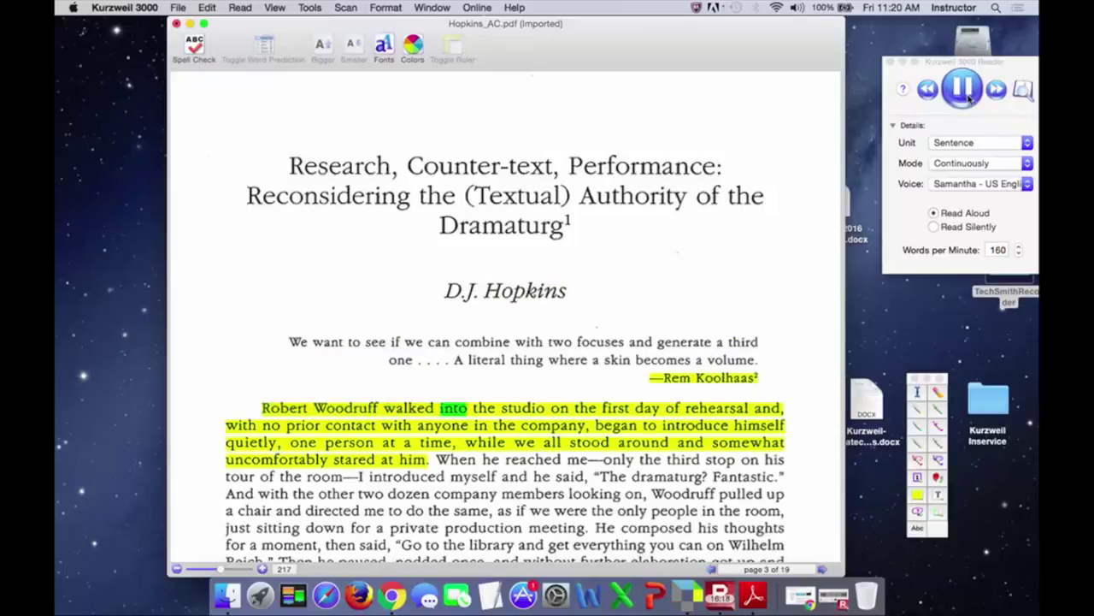
pyautogui.press('XF86AudioRaiseVolume')
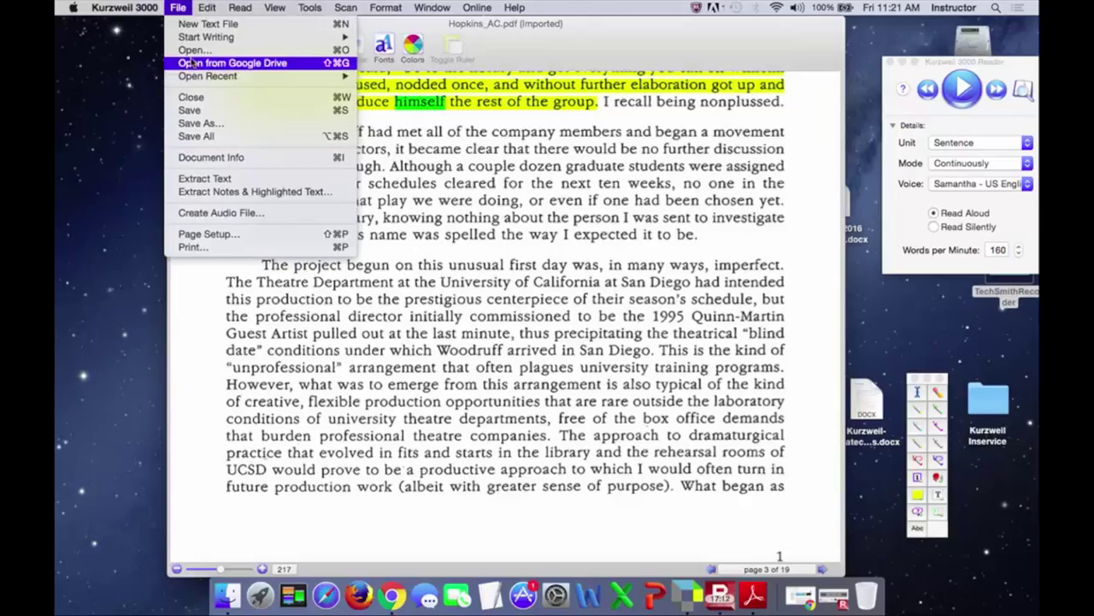
# Step: Open the Summer 2016 PSY 101 Syllabus document from the Desktop, reposition its window and enlarge it to show more of the page
pyautogui.moveTo(181, 40)
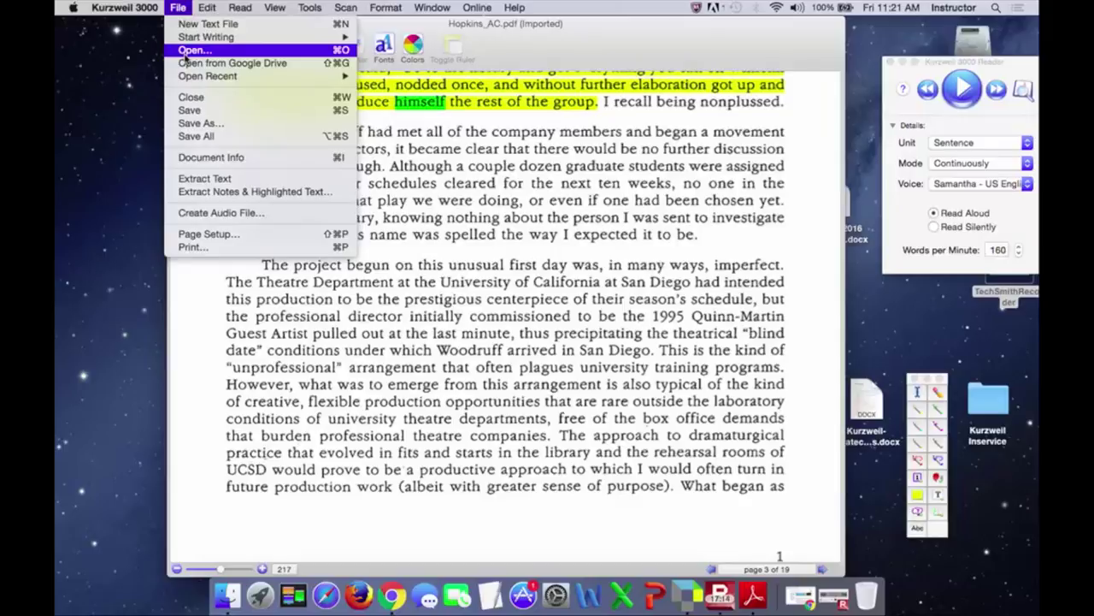
pyautogui.click(194, 51)
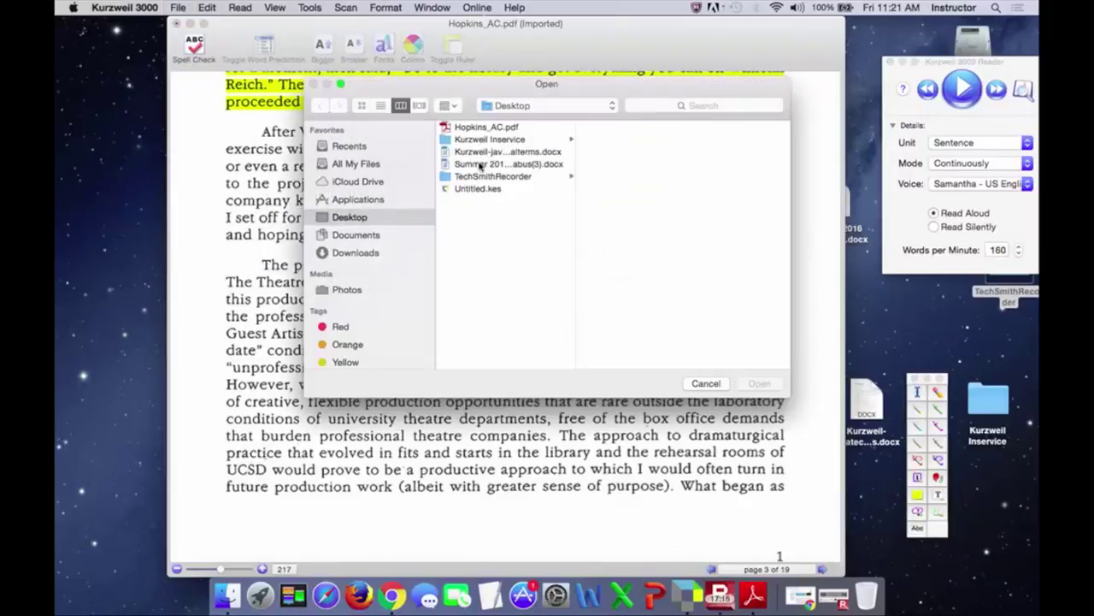
pyautogui.doubleClick(481, 165)
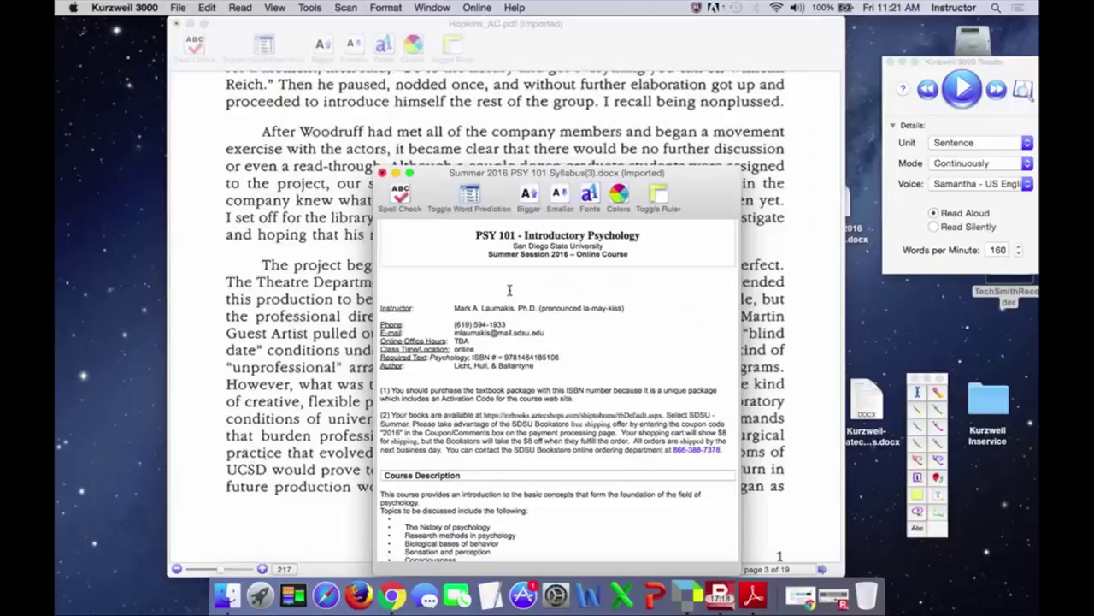
pyautogui.moveTo(431, 171); pyautogui.dragTo(255, 32)
pyautogui.moveTo(558, 423); pyautogui.dragTo(972, 574)
pyautogui.moveTo(970, 612); pyautogui.dragTo(975, 612)
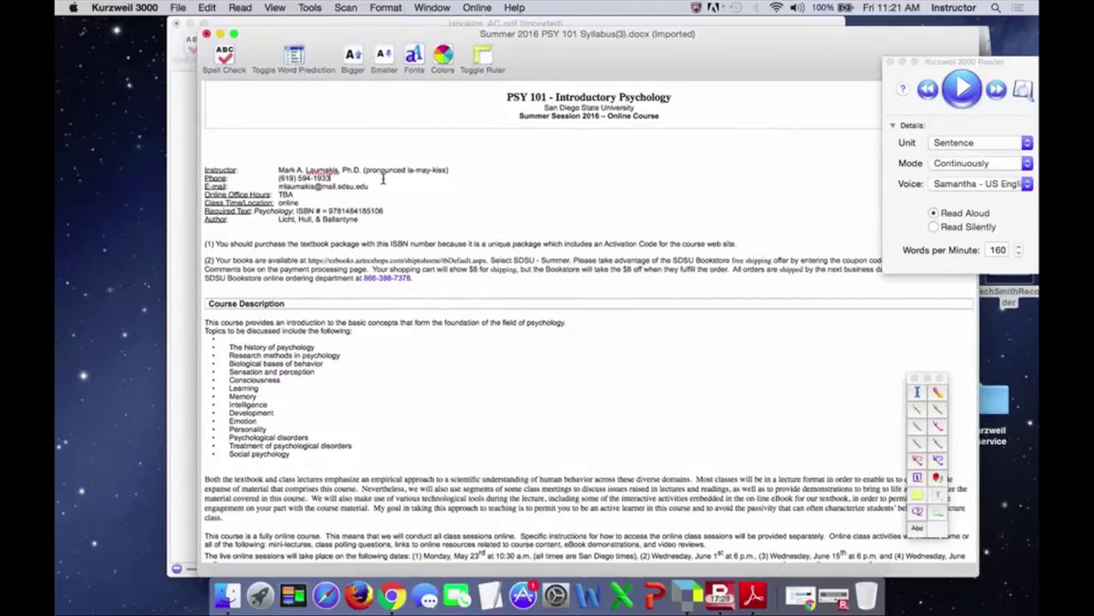
# Step: Enlarge all of the syllabus text by three size increments and place the cursor at the title
pyautogui.press('super+a')
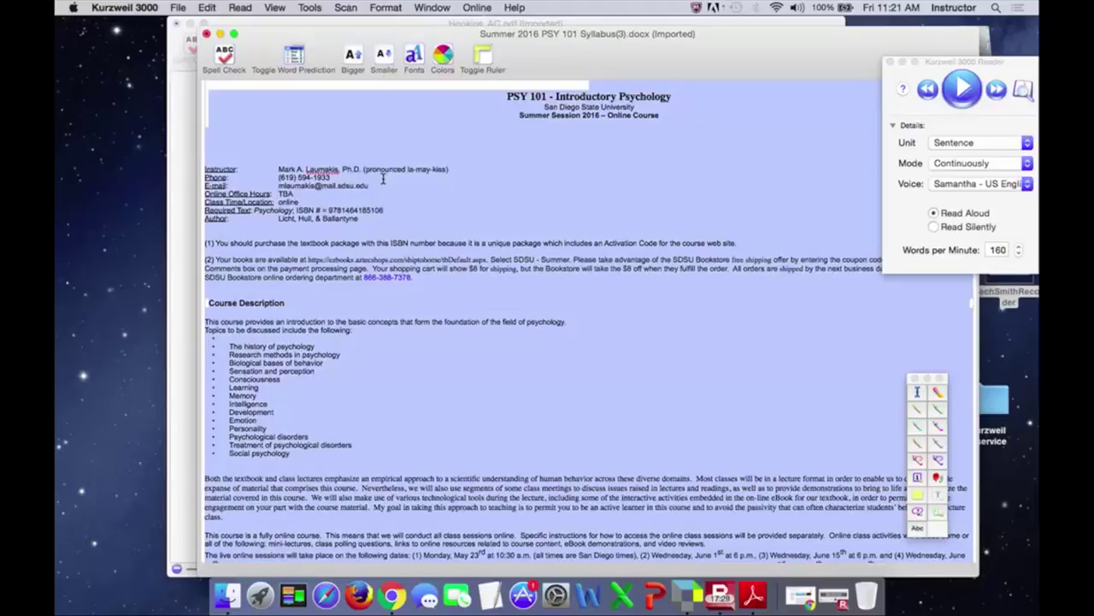
pyautogui.click(356, 55)
pyautogui.click(356, 56)
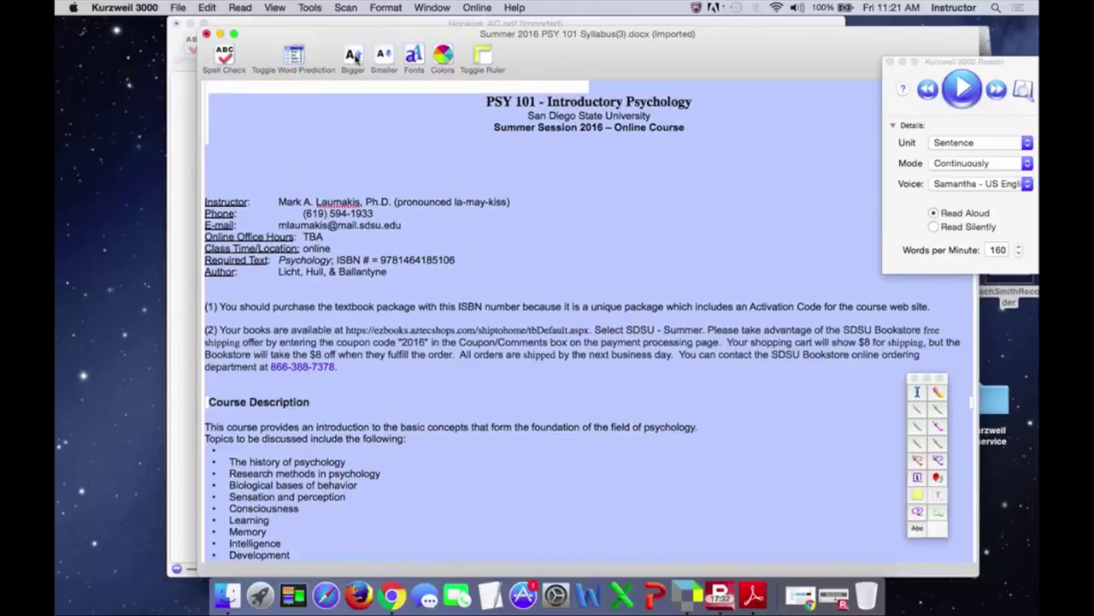
pyautogui.click(355, 55)
pyautogui.click(748, 96)
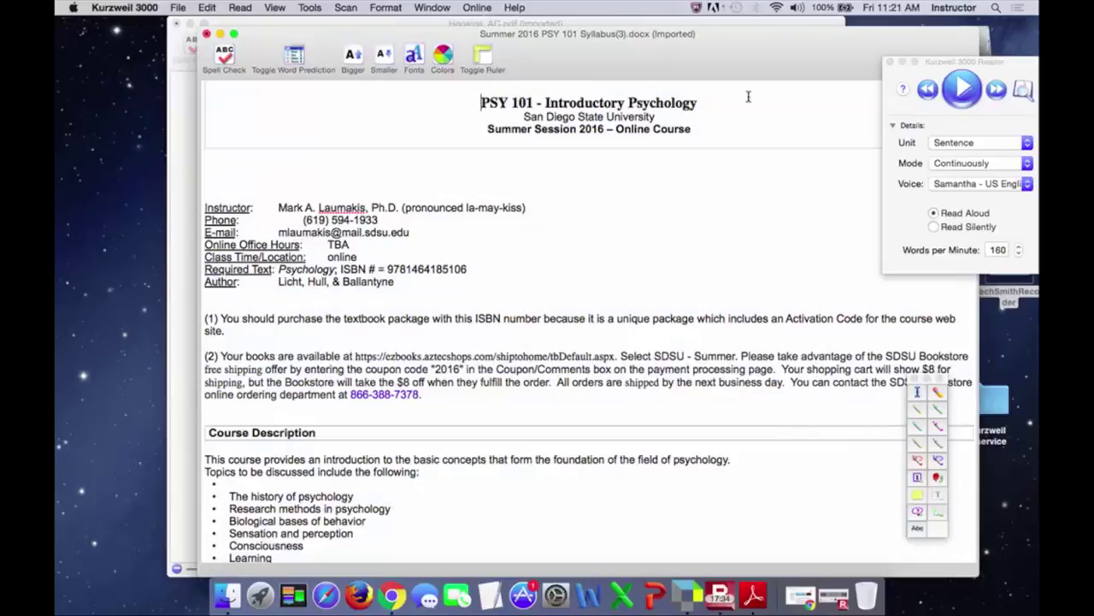
# Step: Read the syllabus aloud from its title, pause, and play the paragraph beginning "Both the textbook and class lectures" before pausing again
pyautogui.click(962, 90)
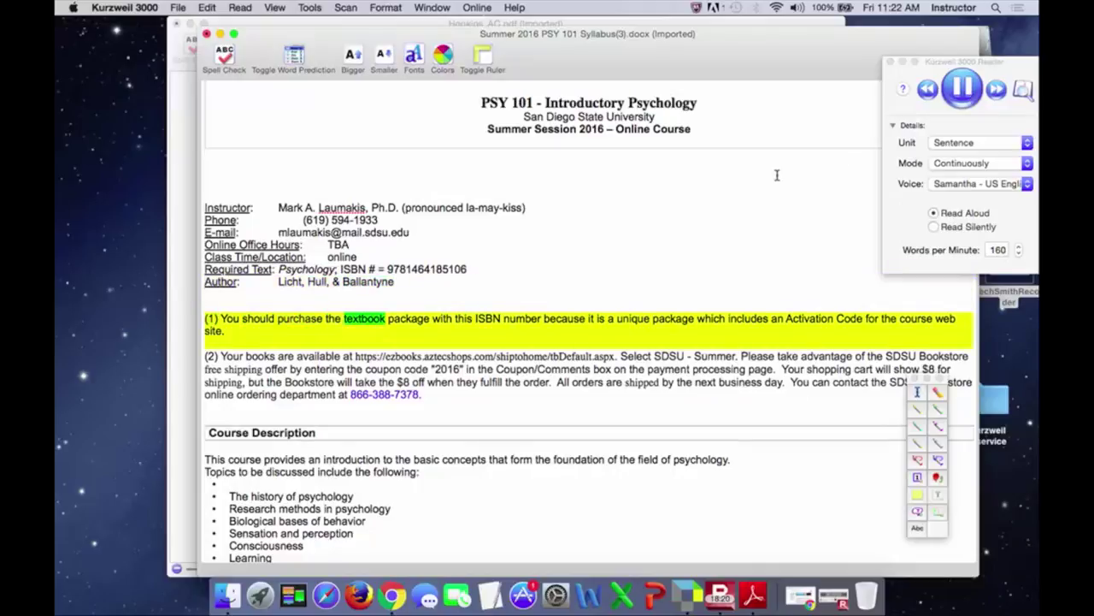
pyautogui.click(963, 91)
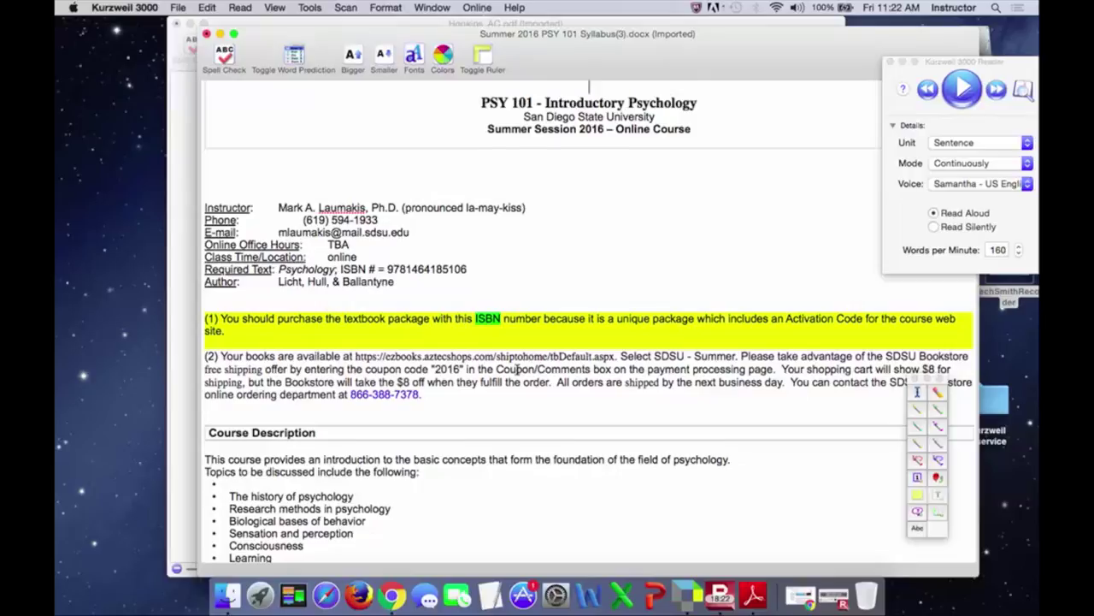
pyautogui.scroll(-5, 517, 370)
pyautogui.scroll(-4, 516, 370)
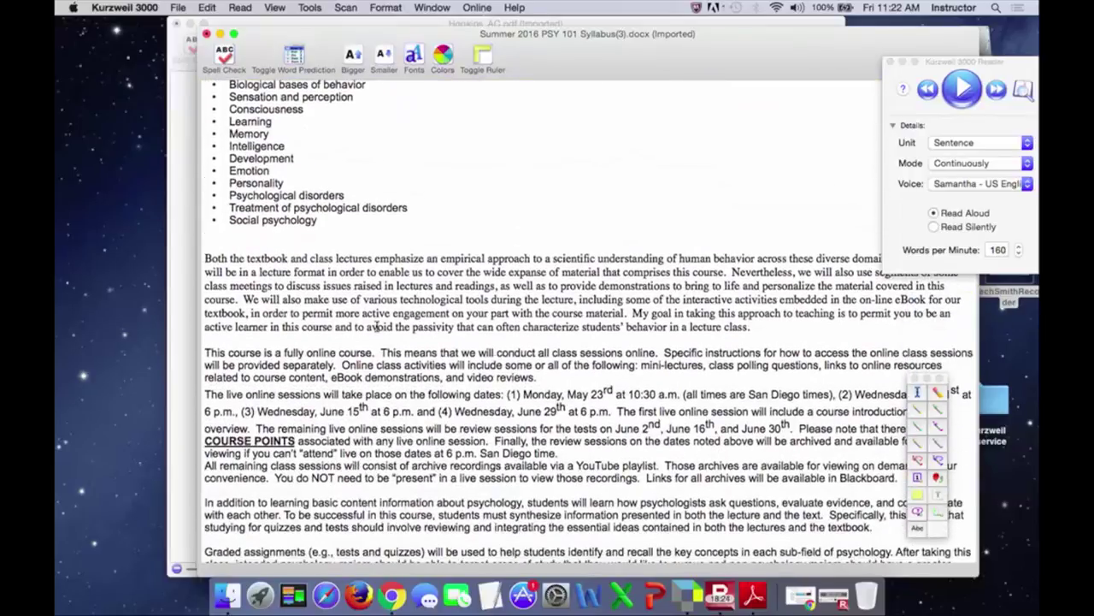
pyautogui.click(205, 257)
pyautogui.click(963, 89)
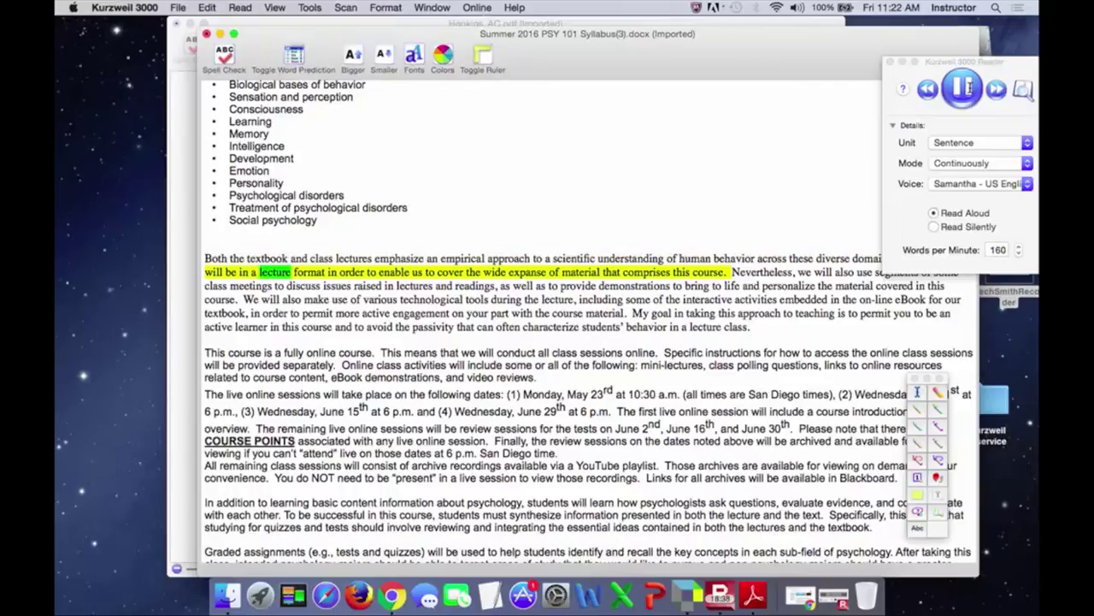
pyautogui.click(962, 89)
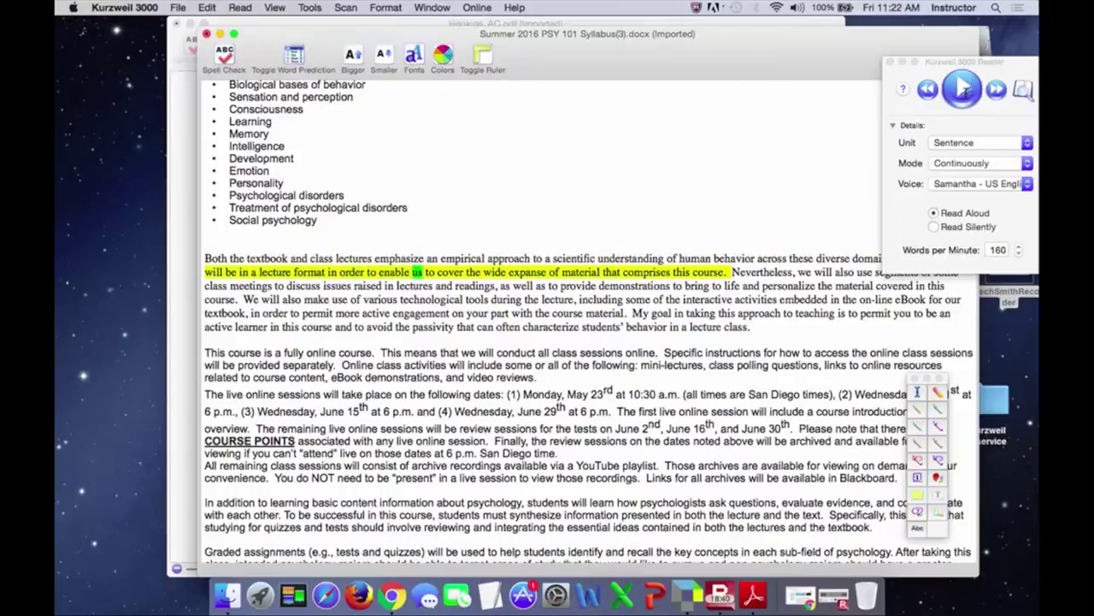
# Step: Set the reading voice to Agnes - US English, continue reading the paragraph aloud, and pause
pyautogui.click(978, 184)
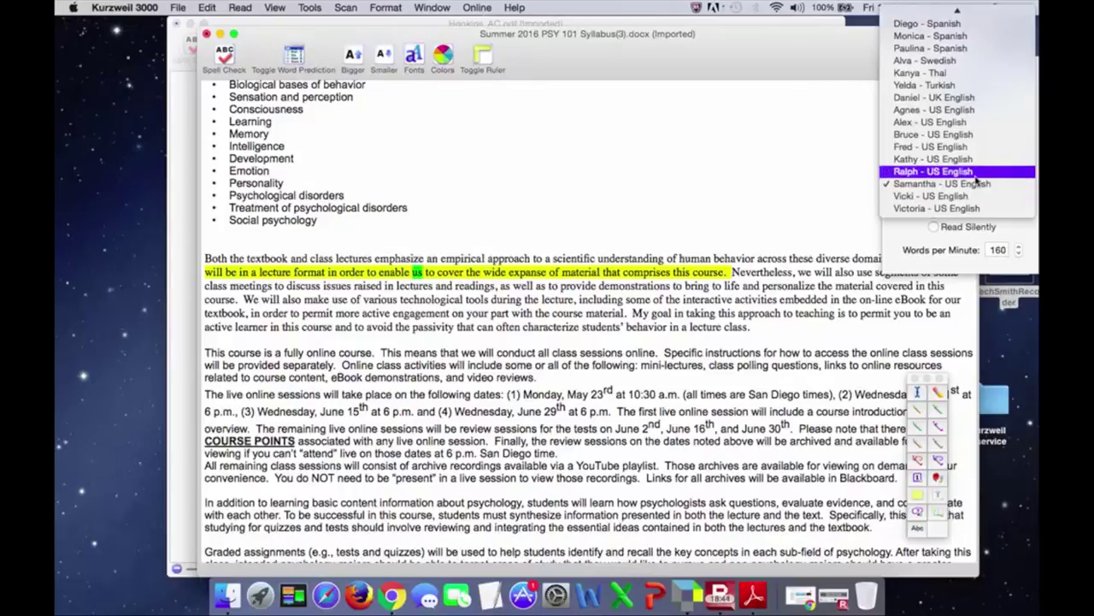
pyautogui.click(967, 116)
pyautogui.click(963, 89)
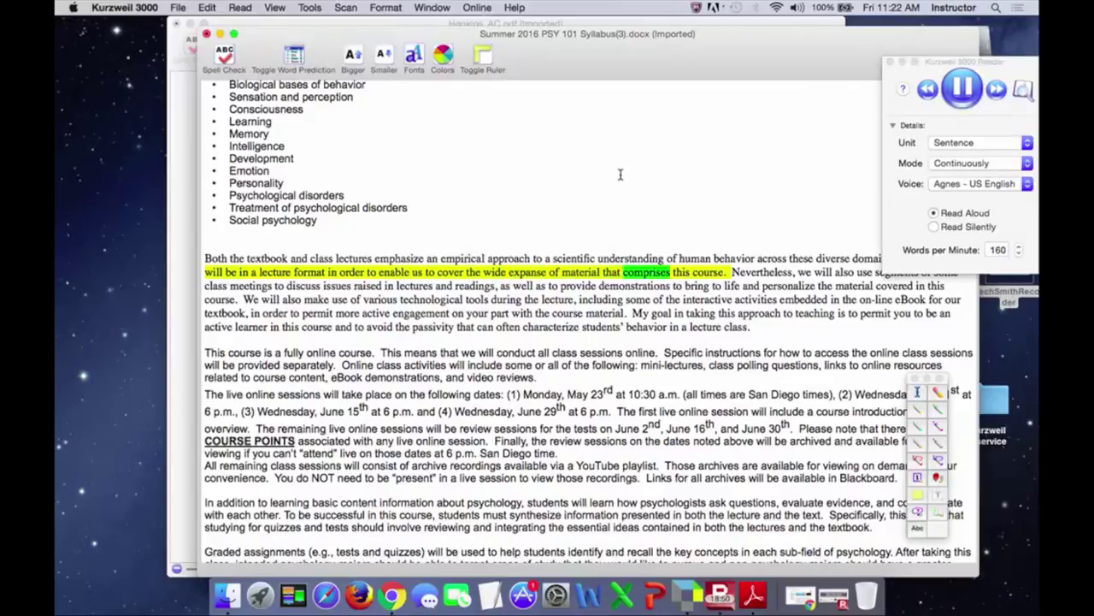
pyautogui.click(963, 89)
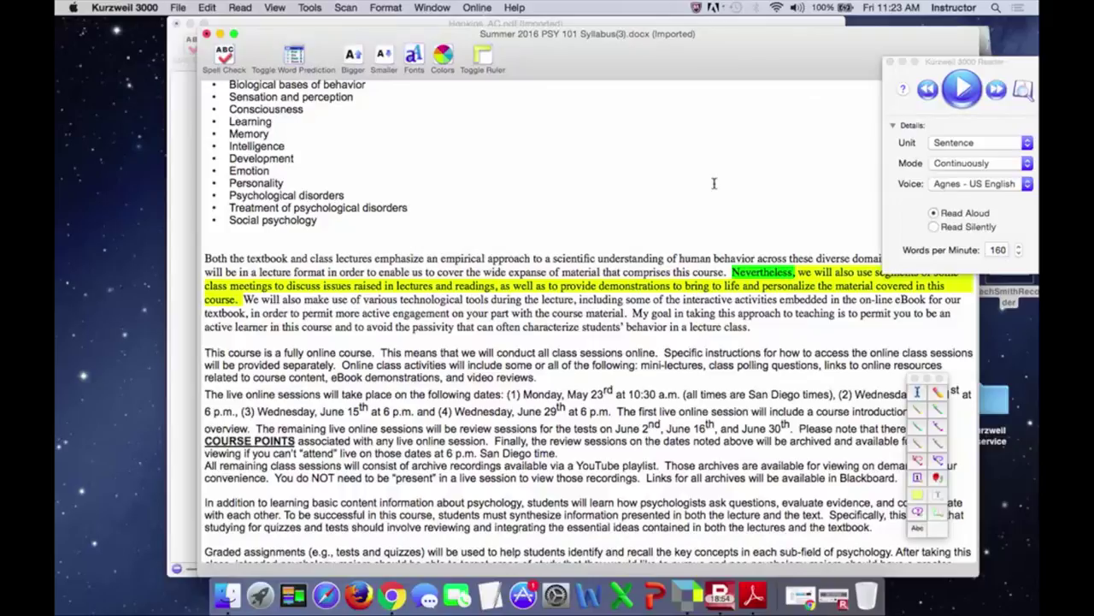
# Step: Translate the word "empirical" in the paragraph about class lectures into Spanish, leaving the source language on Detect Language
pyautogui.click(458, 258)
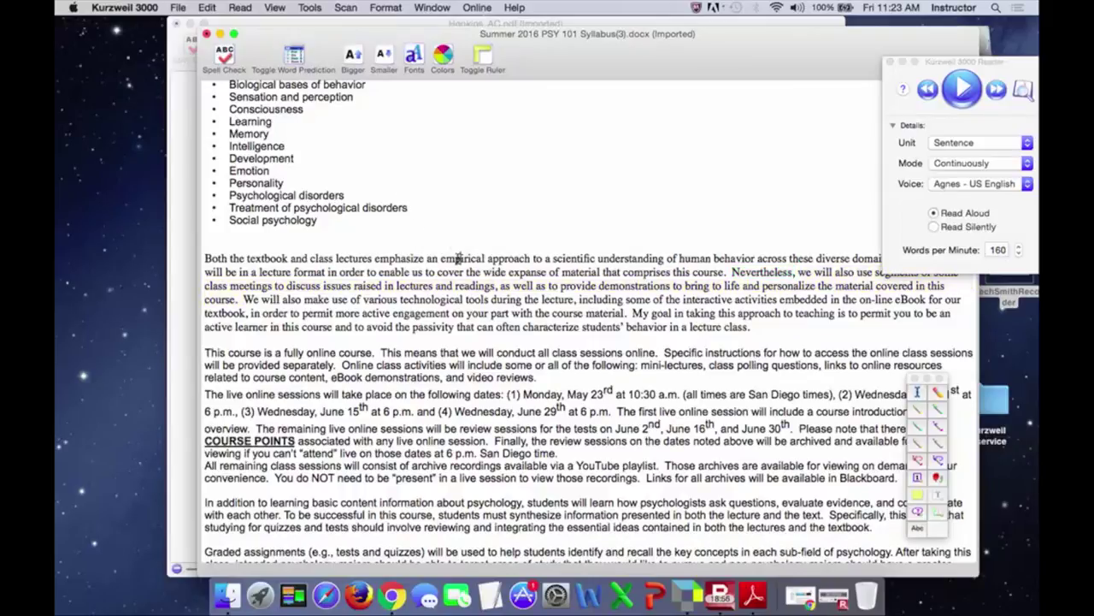
pyautogui.doubleClick(458, 258)
pyautogui.click(399, 6)
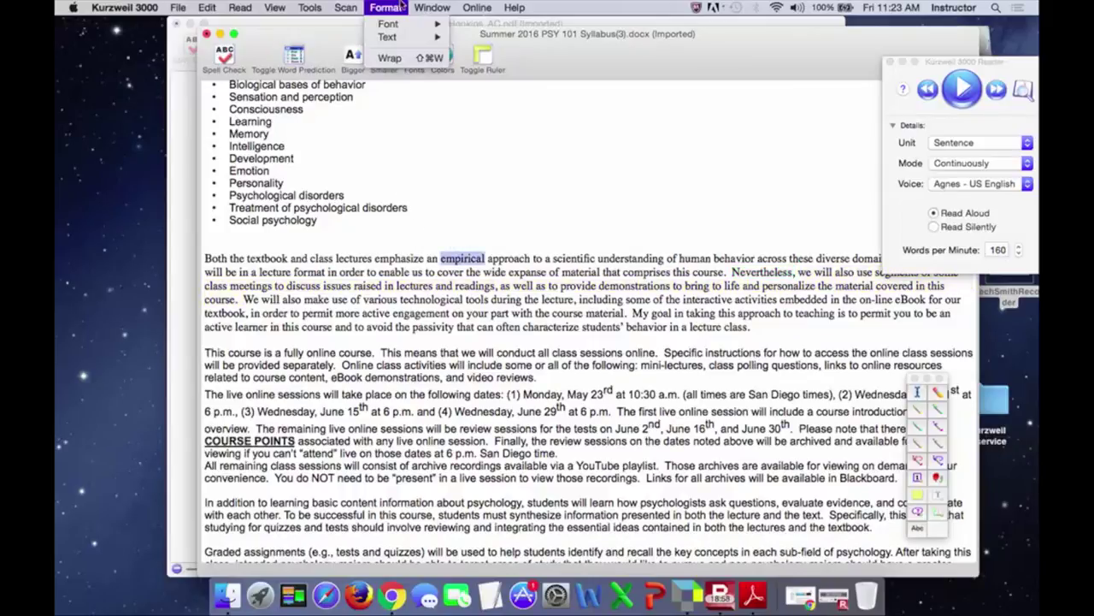
pyautogui.moveTo(479, 7)
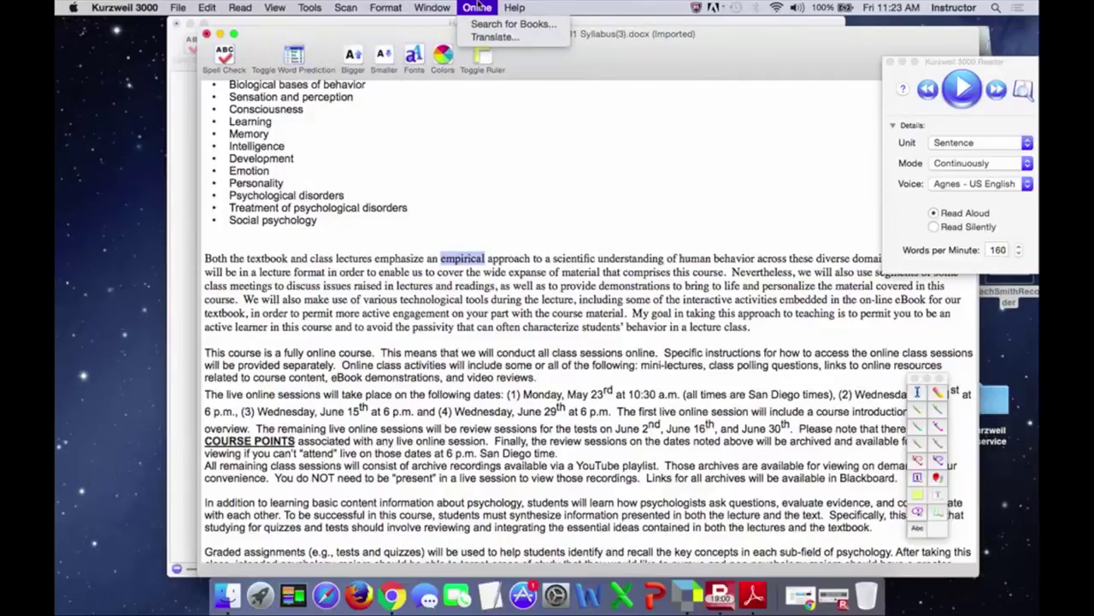
pyautogui.click(499, 38)
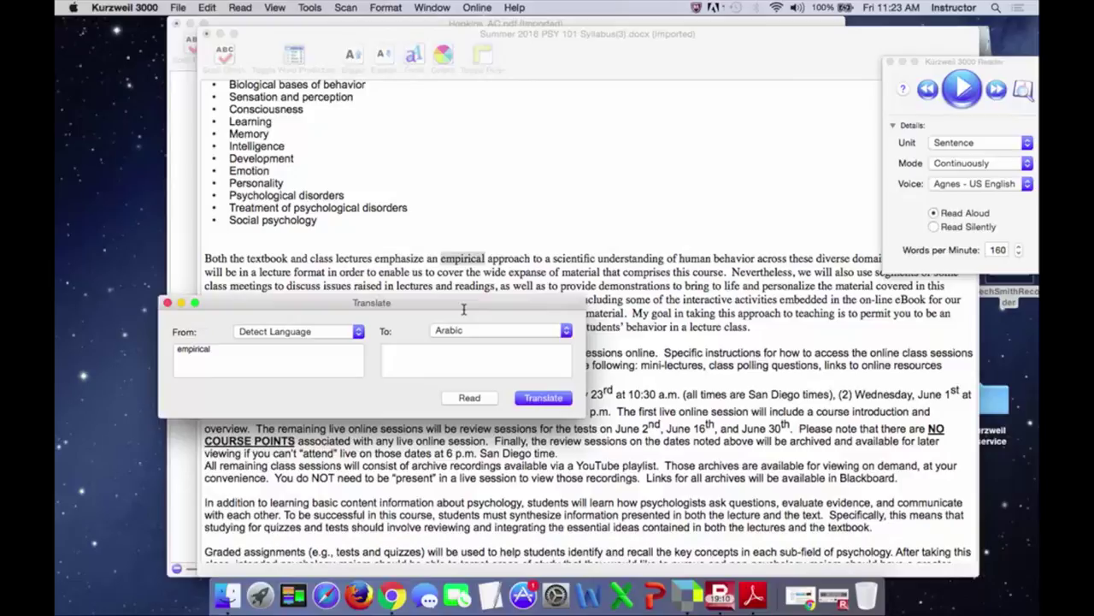
pyautogui.click(500, 329)
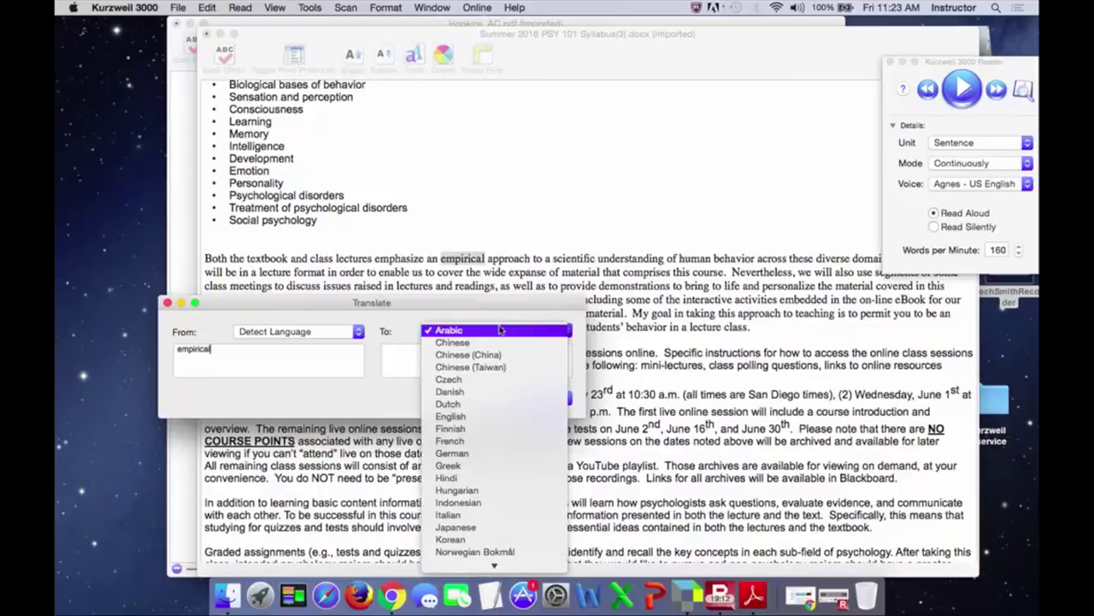
pyautogui.scroll(-5, 492, 409)
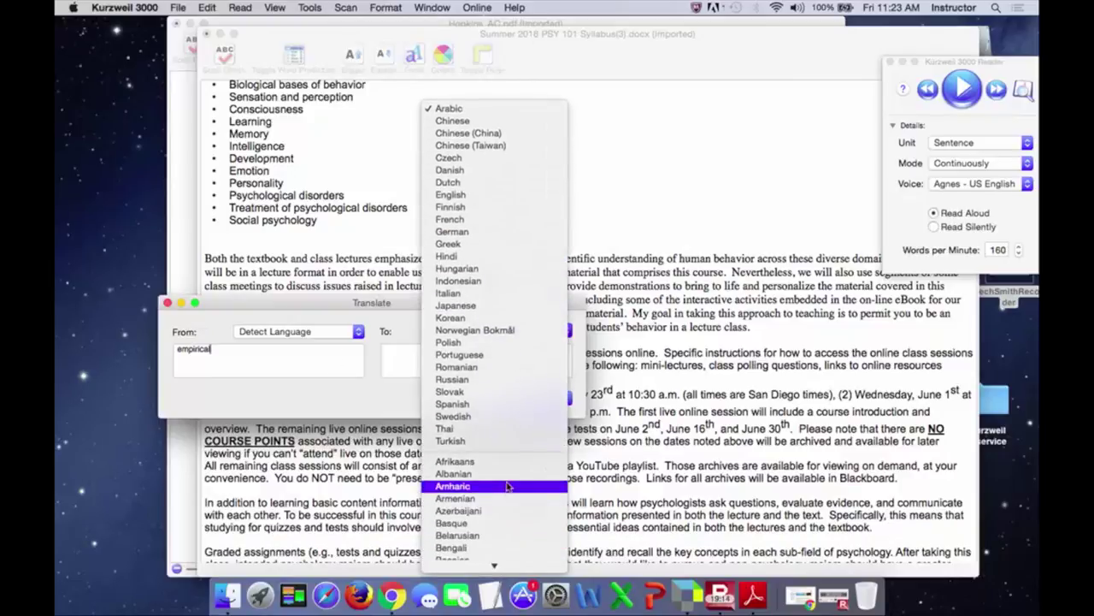
pyautogui.click(493, 403)
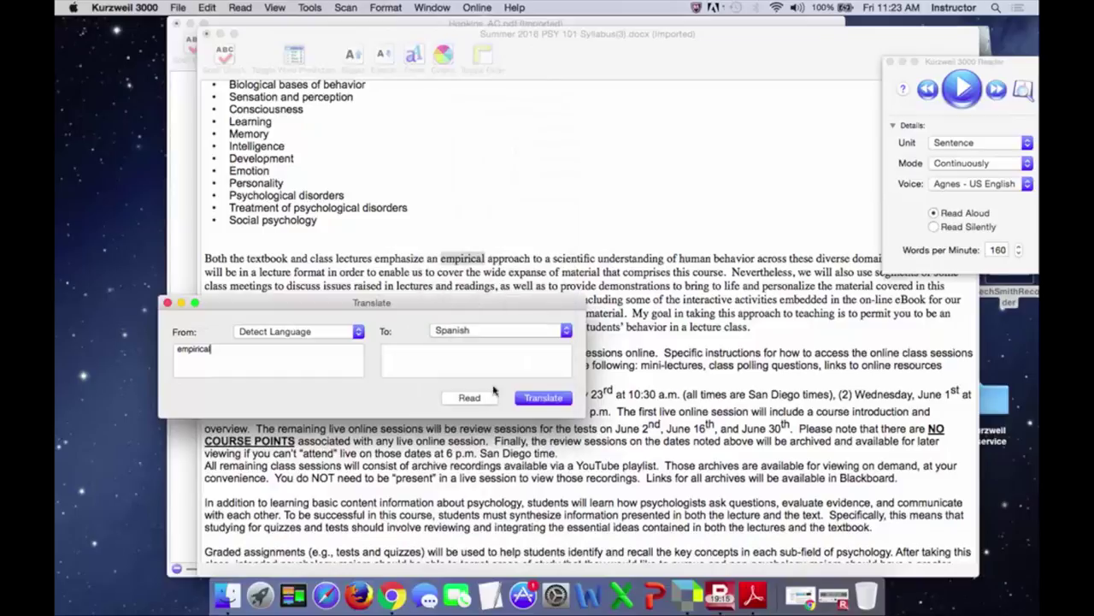
pyautogui.click(543, 396)
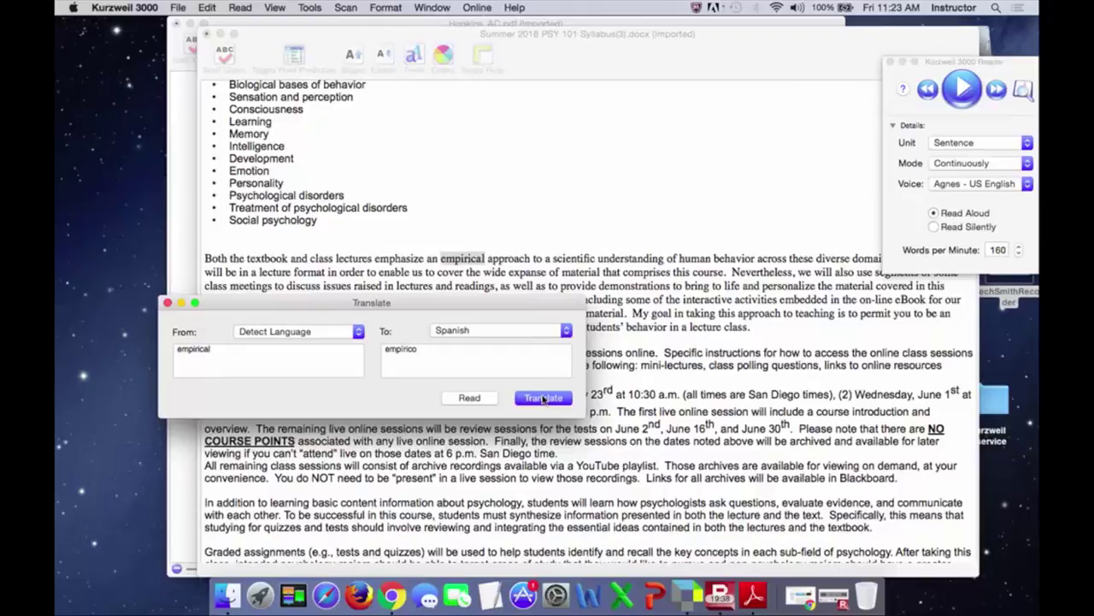
# Step: Translate "empirical" into Georgian and close the translation window
pyautogui.click(549, 332)
pyautogui.scroll(-7, 547, 346)
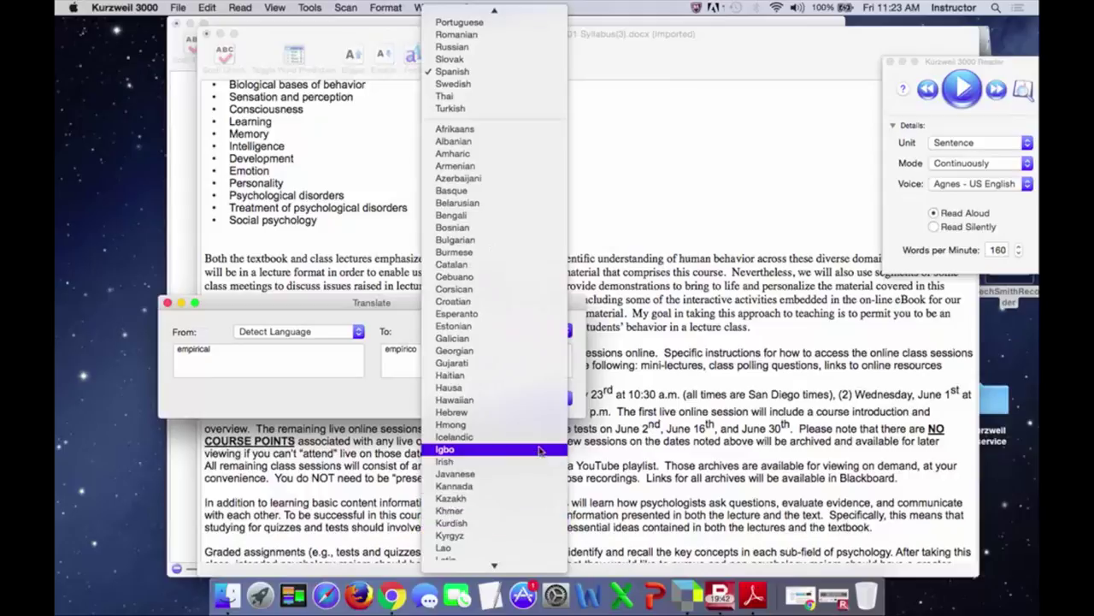
pyautogui.click(520, 350)
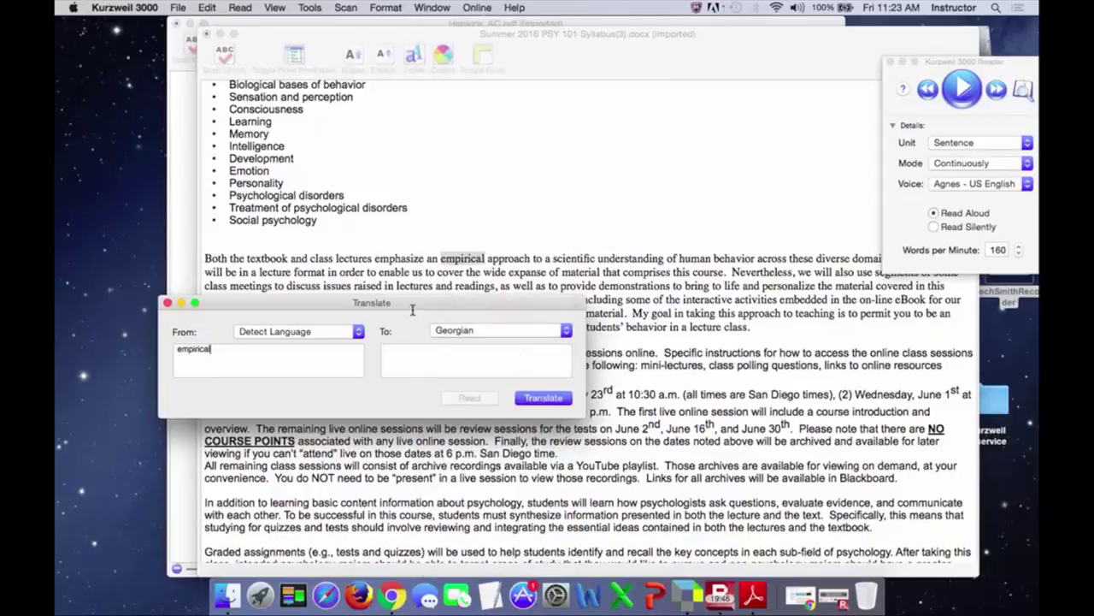
pyautogui.click(547, 400)
pyautogui.click(168, 302)
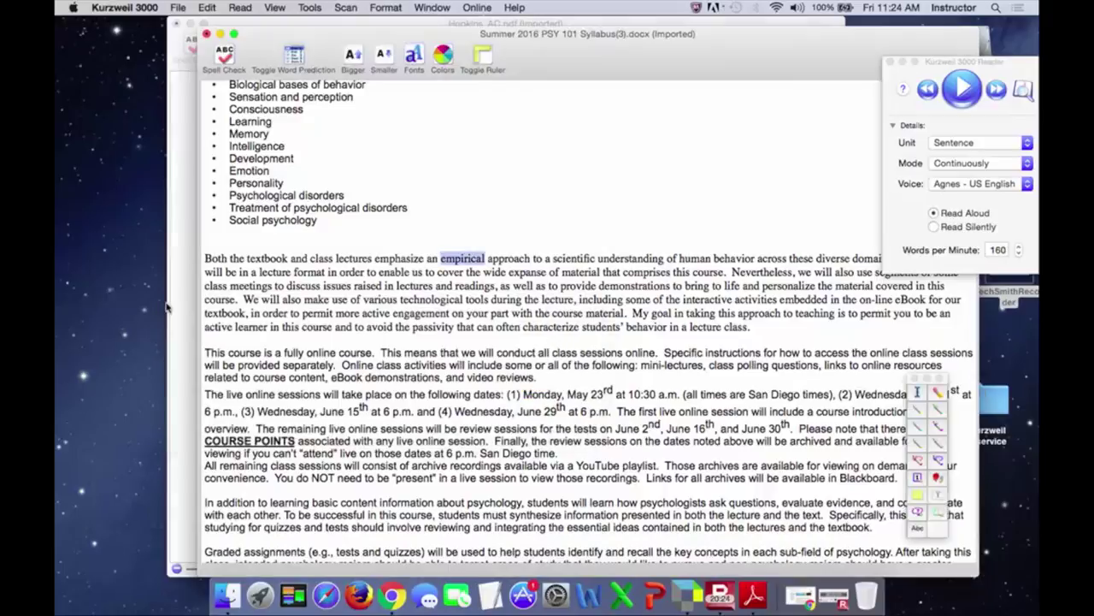
# Step: Insert CAT on its own line above the "Both the textbook" paragraph and look up the word's picture in the dictionary
pyautogui.write('CAT')
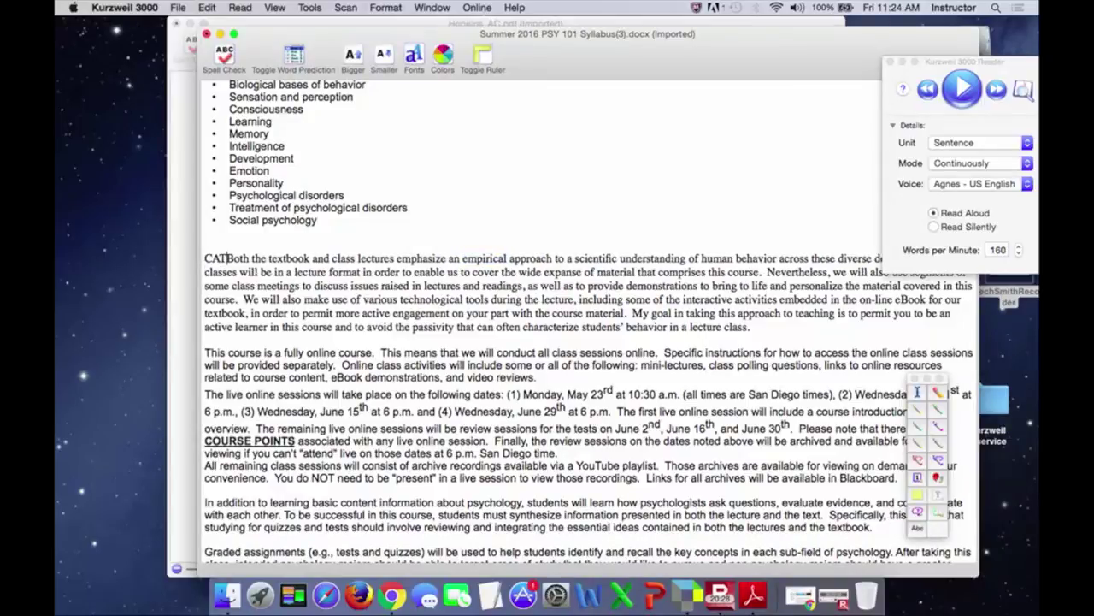
pyautogui.press('Return')
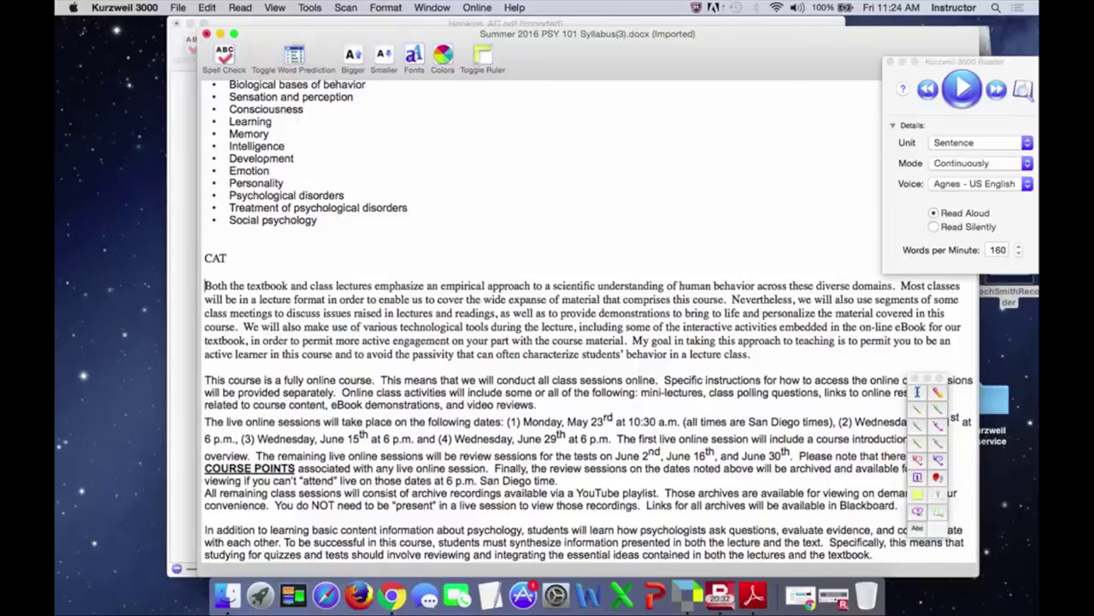
pyautogui.doubleClick(217, 257)
pyautogui.click(1026, 94)
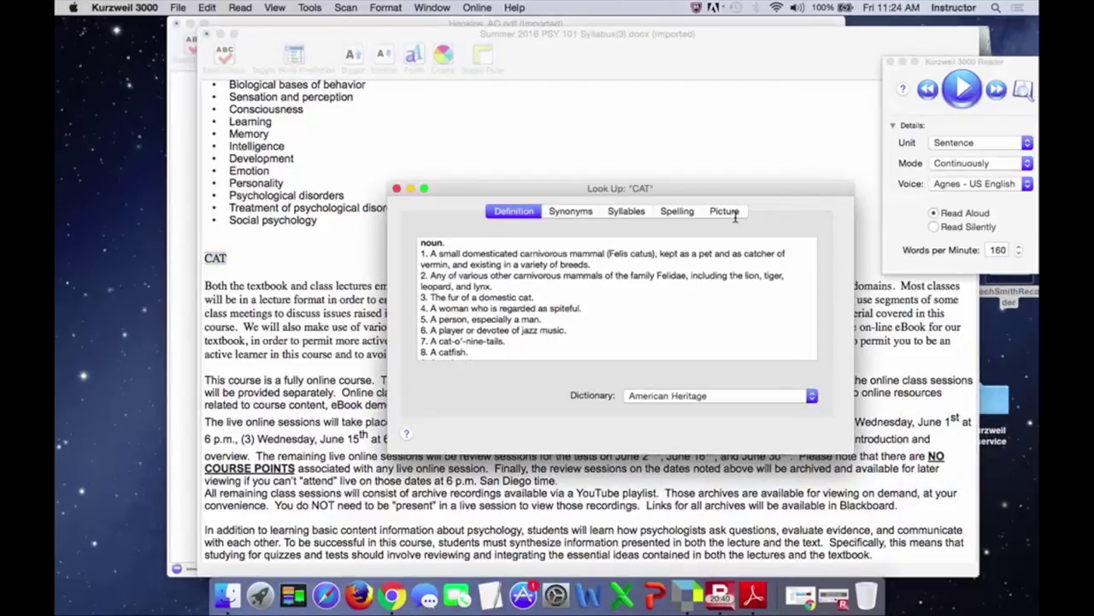
pyautogui.click(732, 212)
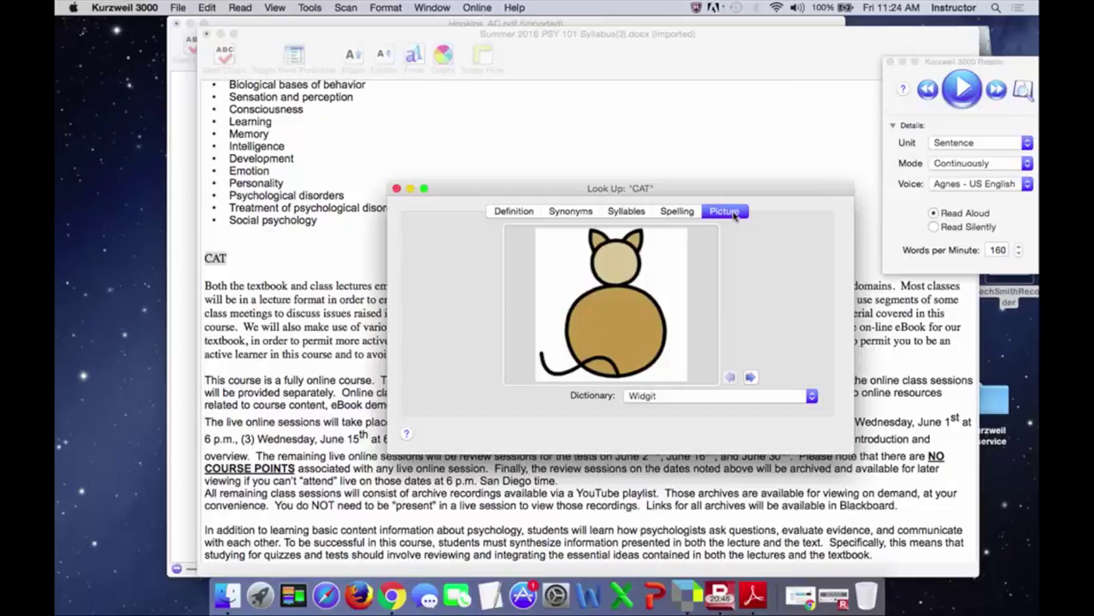
pyautogui.click(397, 188)
pyautogui.click(371, 299)
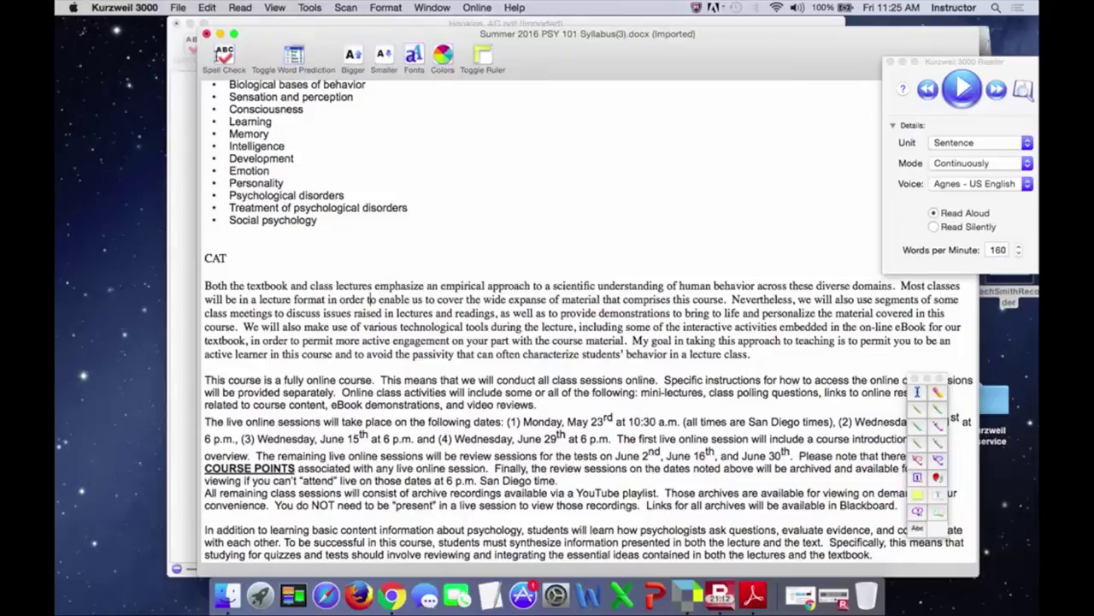
# Step: Start a new brainstorm document from the Cause and Effect Essay template
pyautogui.click(178, 7)
pyautogui.moveTo(189, 40)
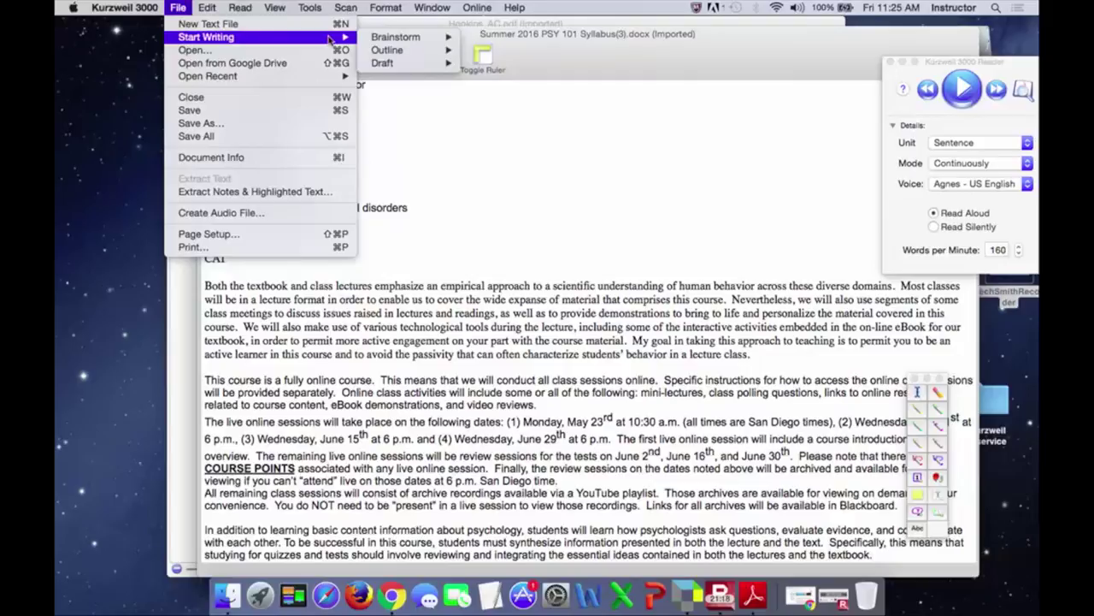
pyautogui.moveTo(373, 43)
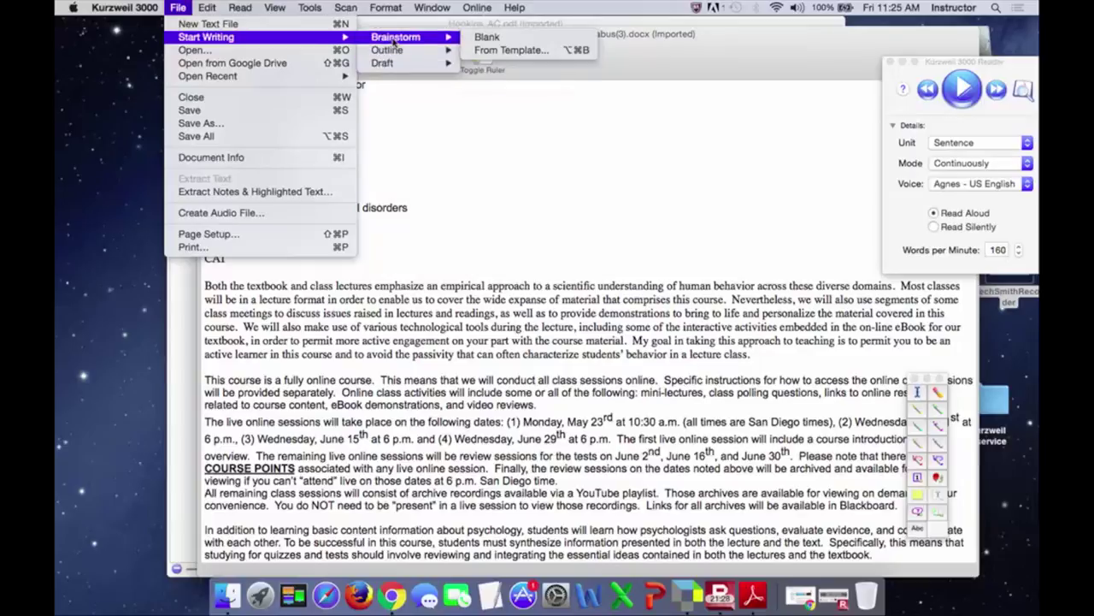
pyautogui.click(484, 51)
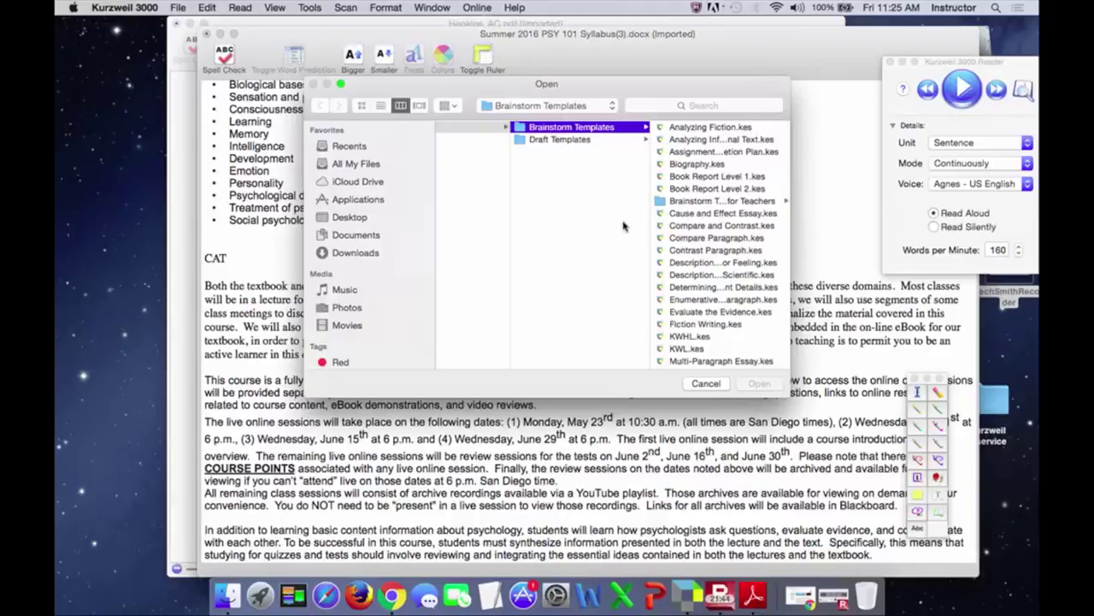
pyautogui.click(701, 213)
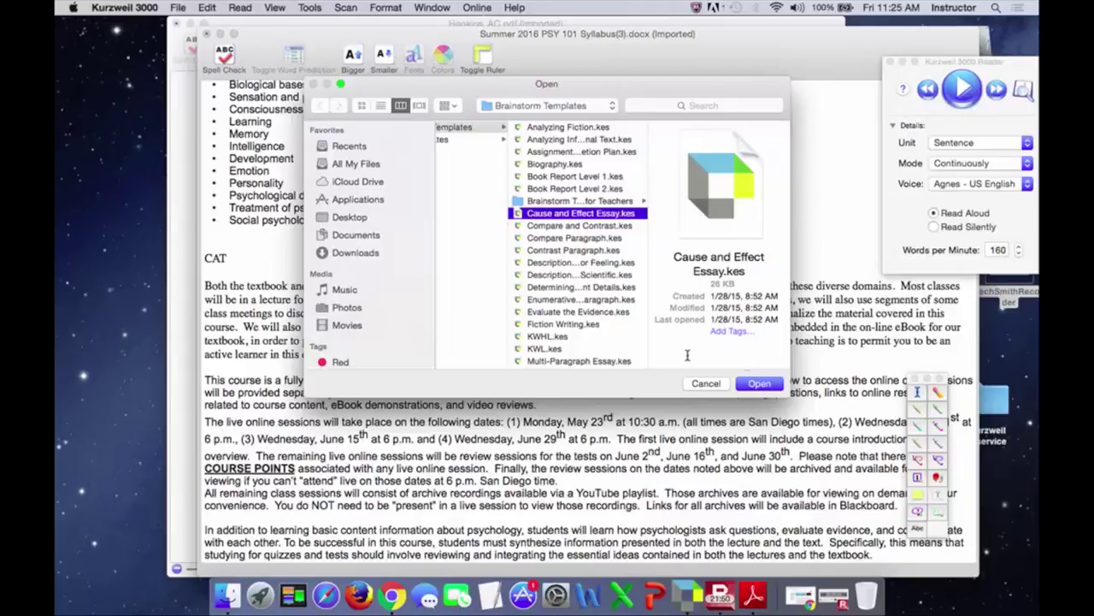
pyautogui.click(768, 385)
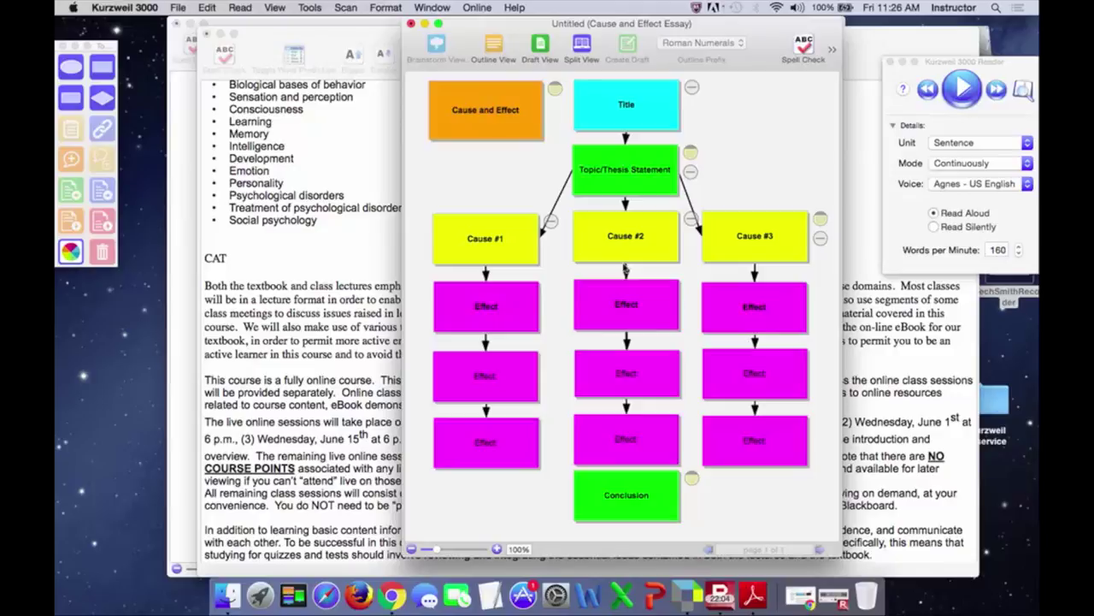
# Step: Display the essay as an outline, and switch it to the blank draft view
pyautogui.click(491, 50)
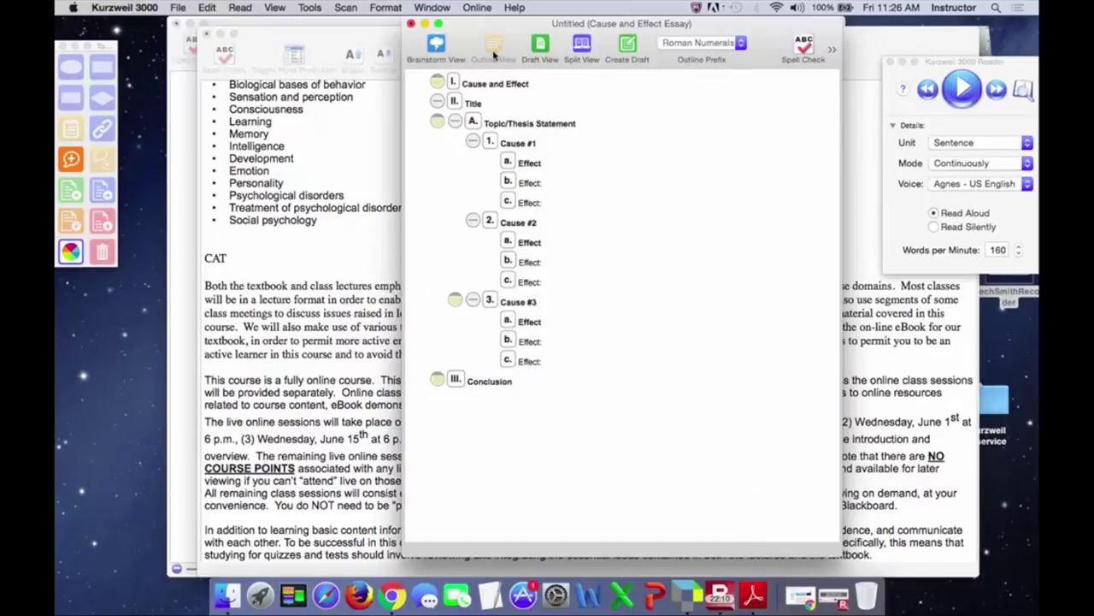
pyautogui.click(539, 42)
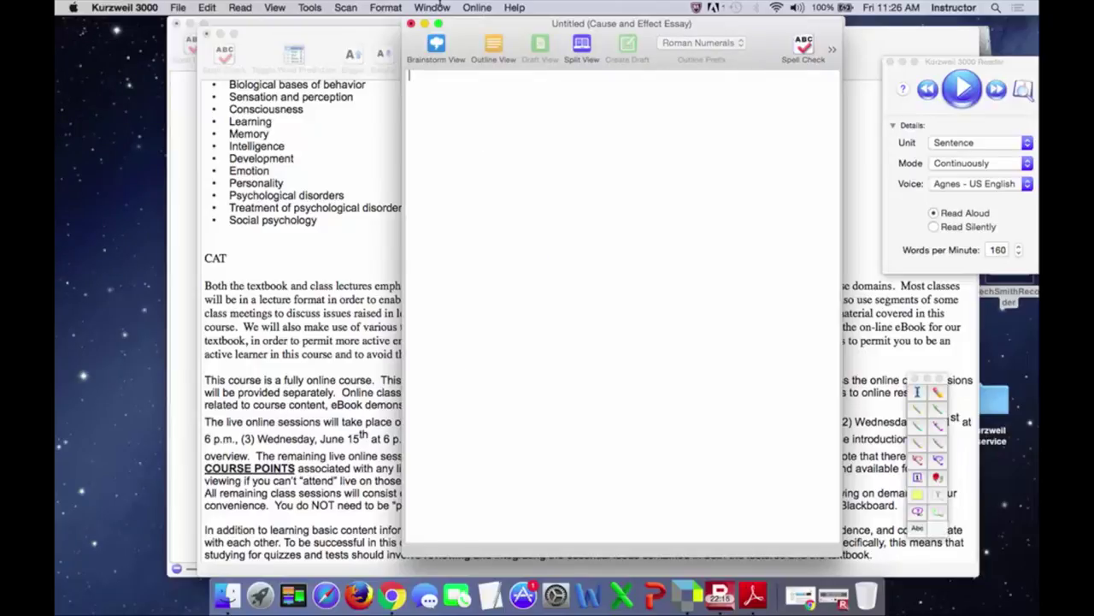
pyautogui.click(385, 7)
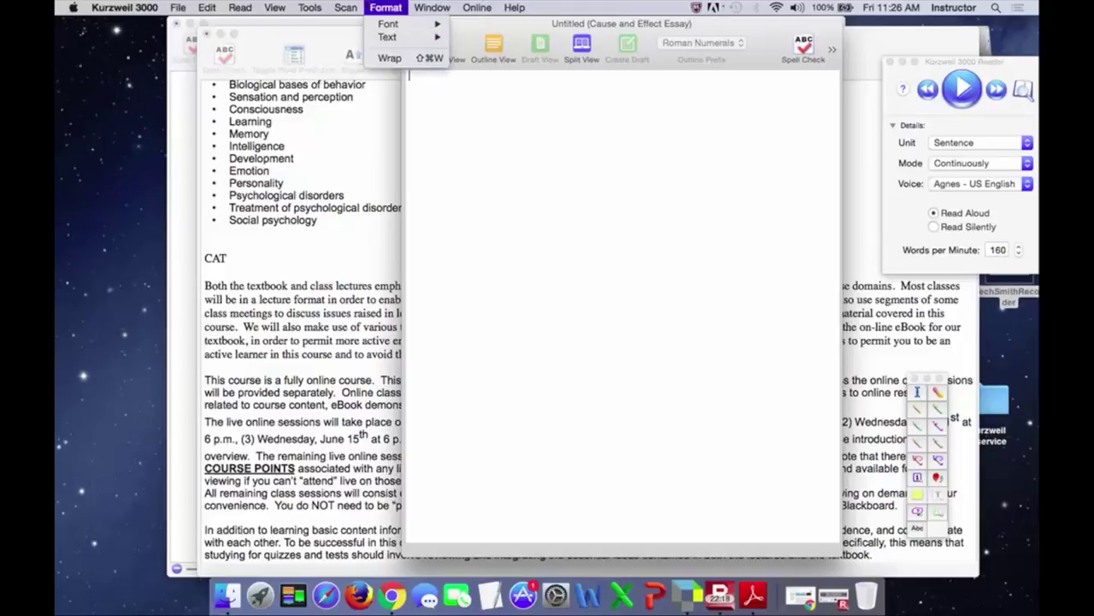
pyautogui.moveTo(505, 6)
pyautogui.moveTo(434, 6)
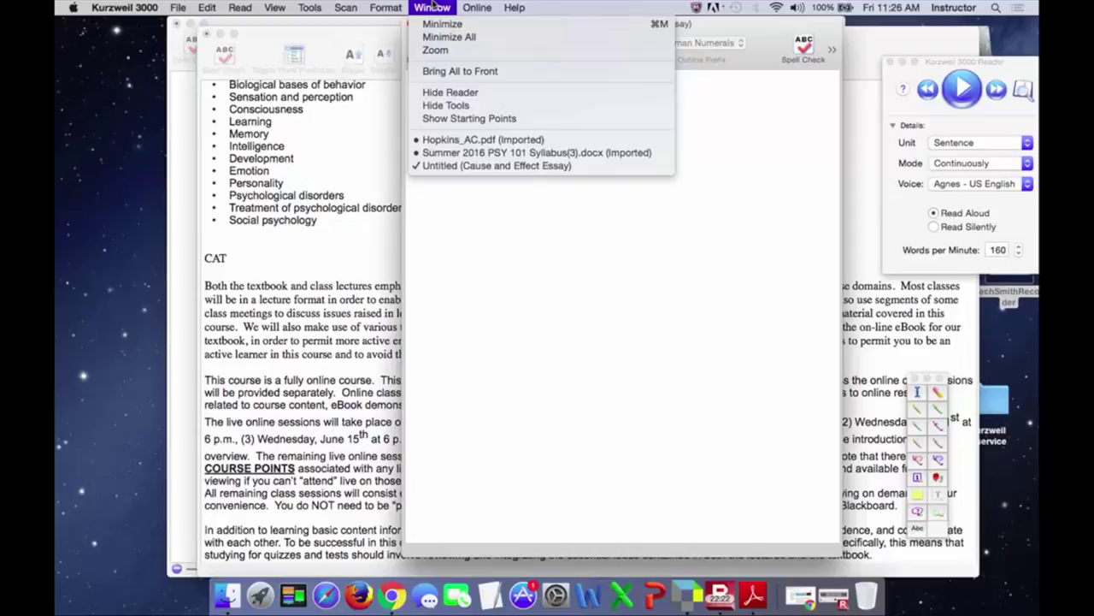
pyautogui.click(433, 6)
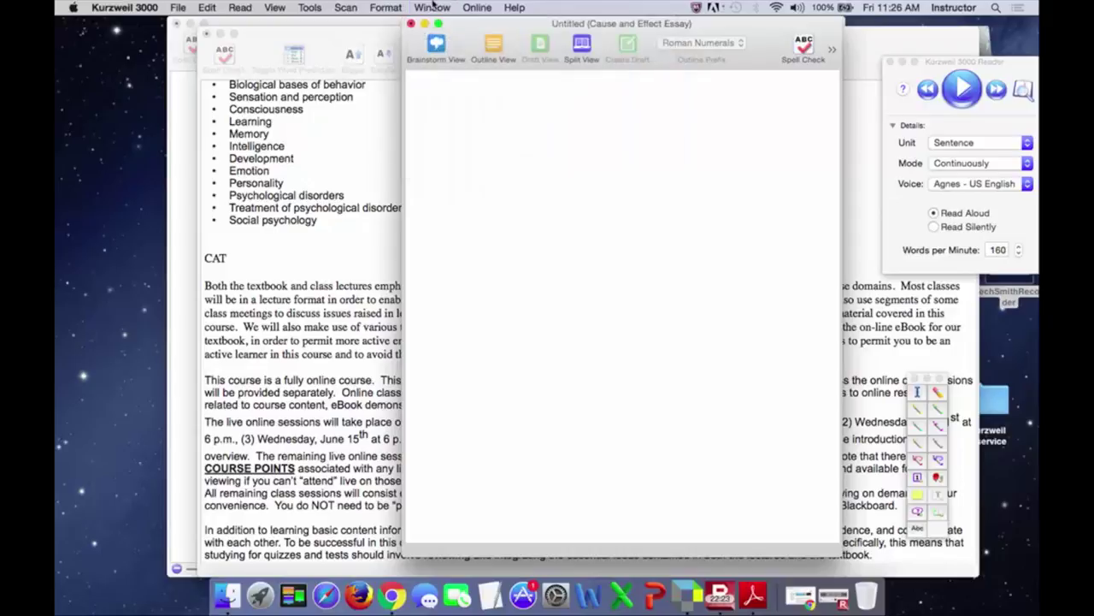
# Step: Turn on word prediction for the essay draft and rearrange the syllabus and essay windows, leaving the draft in front
pyautogui.click(327, 28)
pyautogui.moveTo(699, 54); pyautogui.dragTo(347, 190)
pyautogui.click(541, 159)
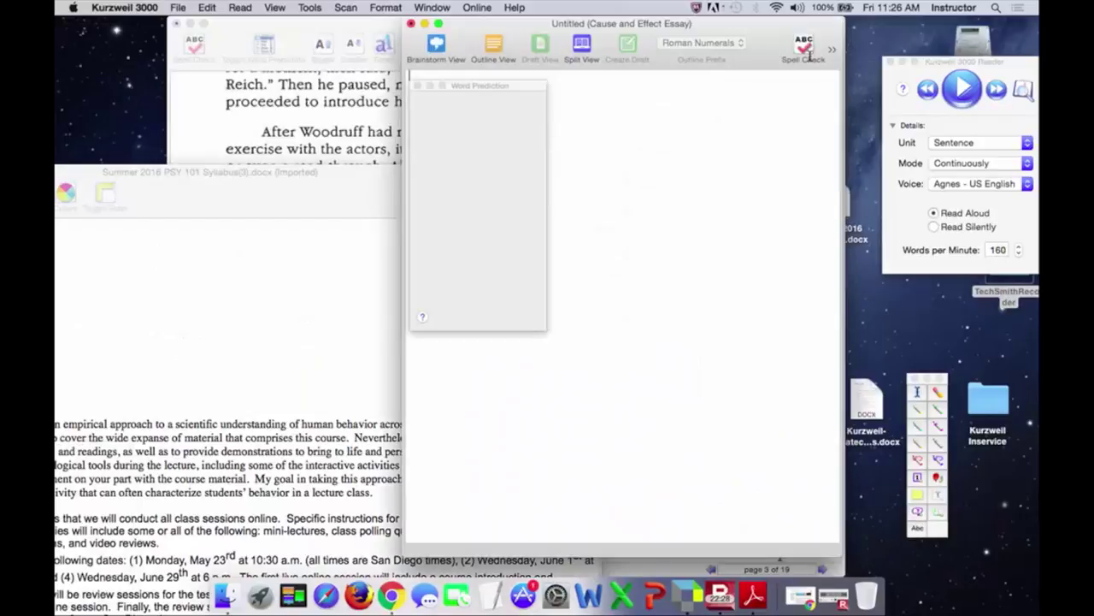
pyautogui.moveTo(475, 85); pyautogui.dragTo(501, 111)
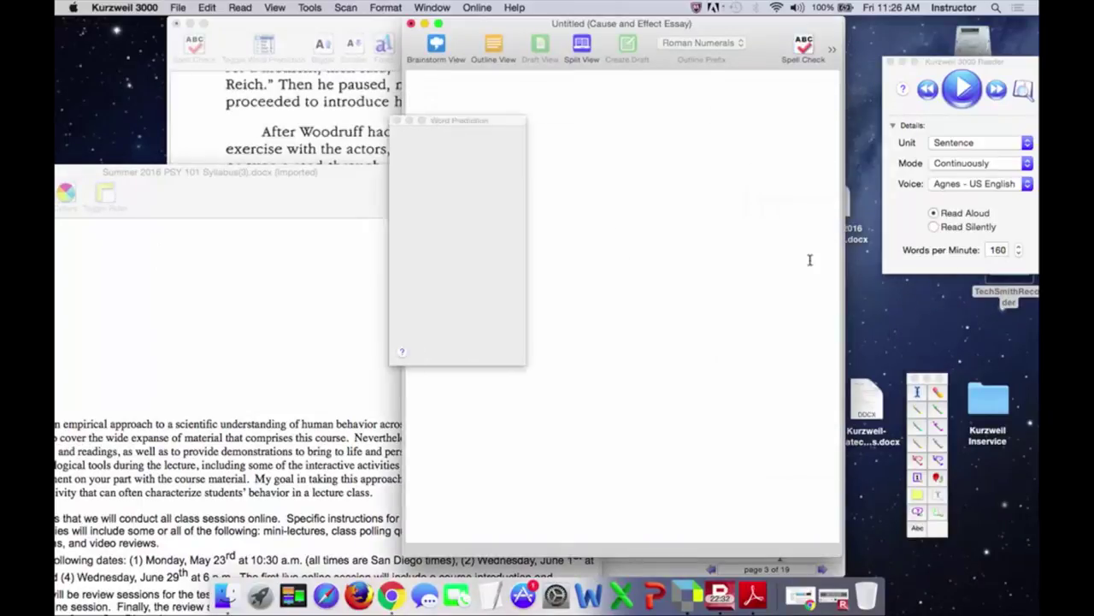
pyautogui.click(454, 379)
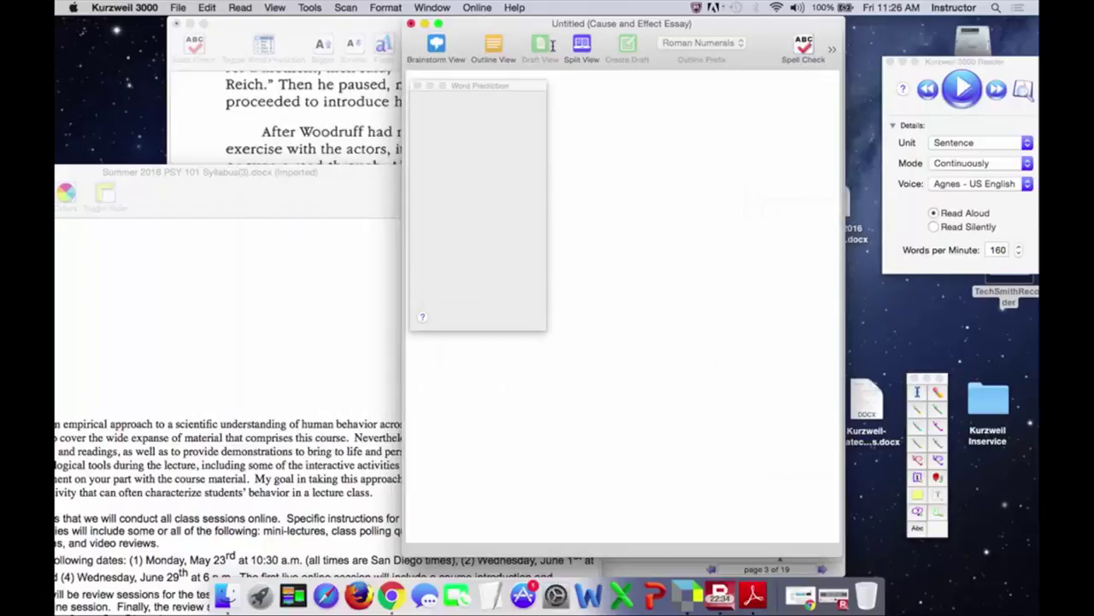
pyautogui.moveTo(480, 23); pyautogui.dragTo(630, 146)
pyautogui.click(419, 151)
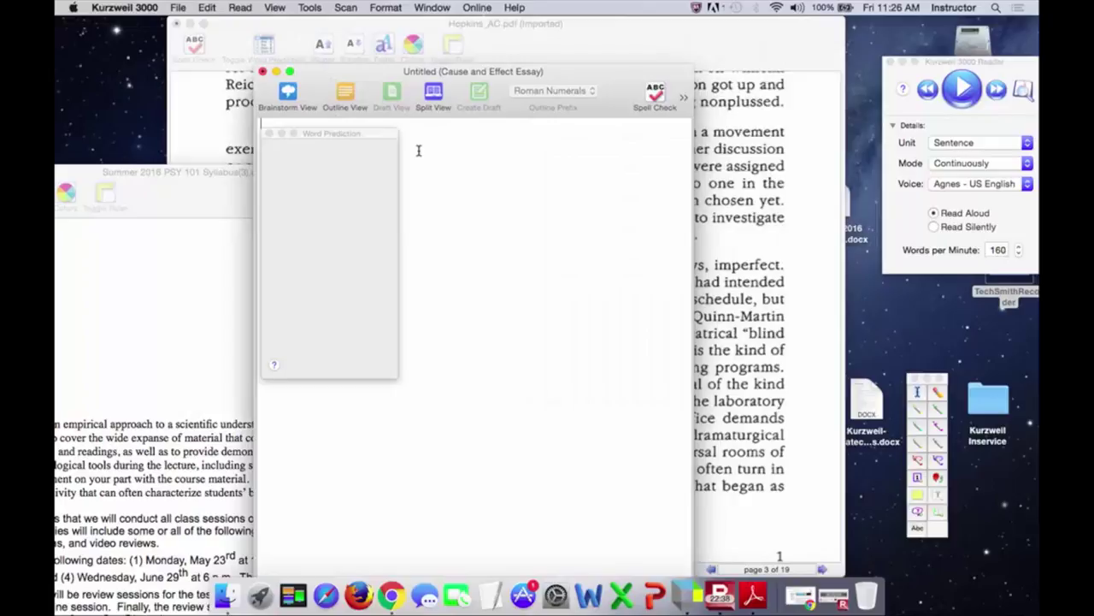
pyautogui.write('HELLO')
pyautogui.press('BackSpace')
pyautogui.press('BackSpace')
pyautogui.press('BackSpace')
pyautogui.press('BackSpace')
pyautogui.press('BackSpace')
pyautogui.write('HE')
pyautogui.press('BackSpace')
pyautogui.press('BackSpace')
# Step: Write "Hello," in the draft and, after a blank line, begin the sentence "Welcome to"
pyautogui.write('Hello,')
pyautogui.press('Return')
pyautogui.press('Return')
pyautogui.write('Welecome')
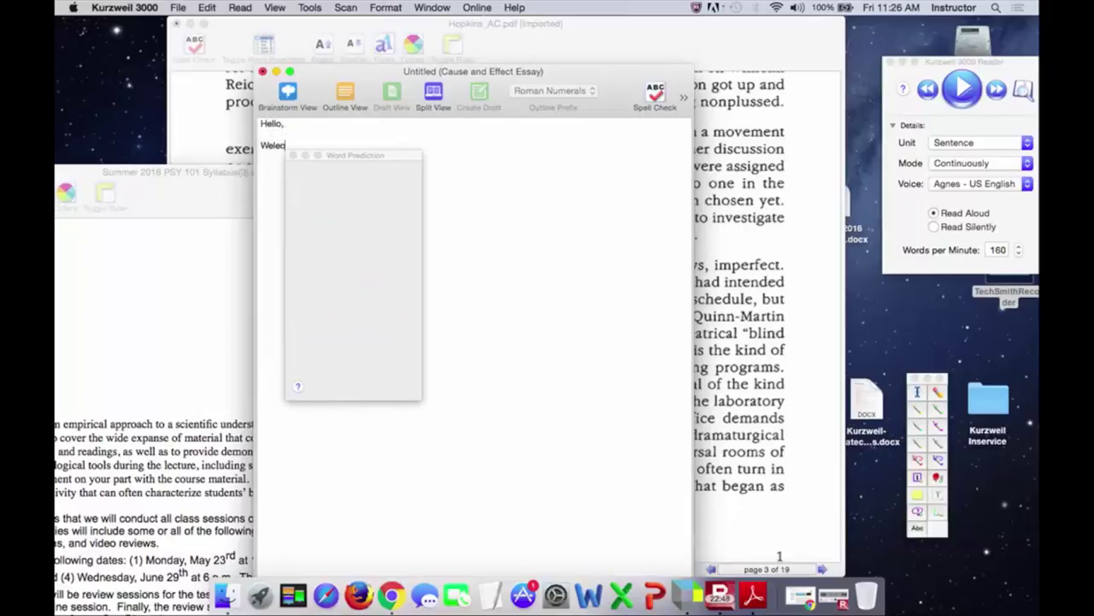
pyautogui.press('BackSpace')
pyautogui.press('BackSpace')
pyautogui.press('BackSpace')
pyautogui.press('BackSpace')
pyautogui.press('BackSpace')
pyautogui.write('come')
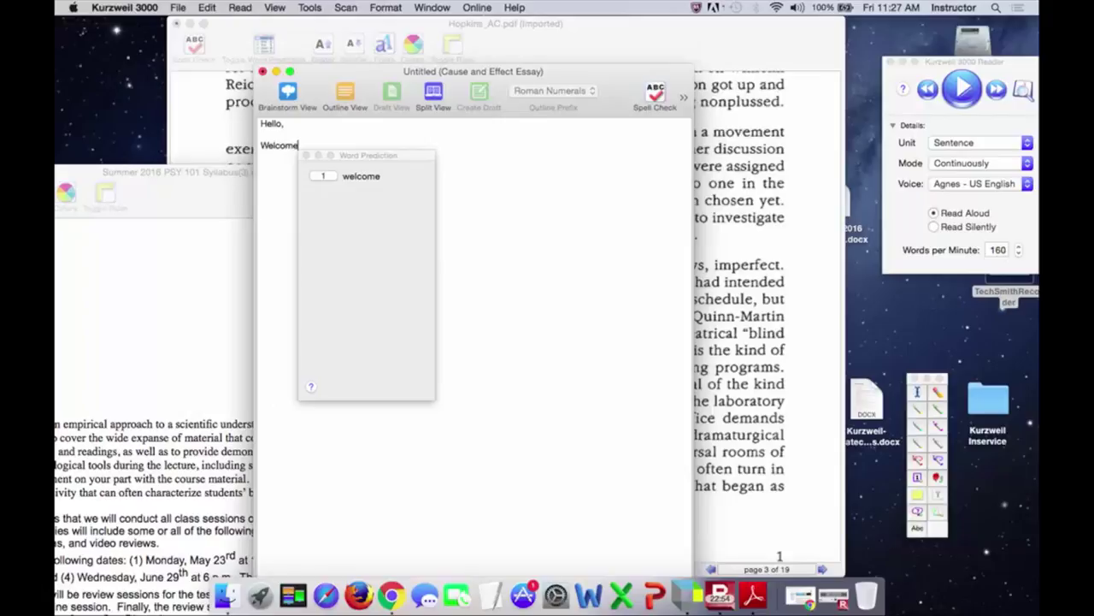
pyautogui.write('to')
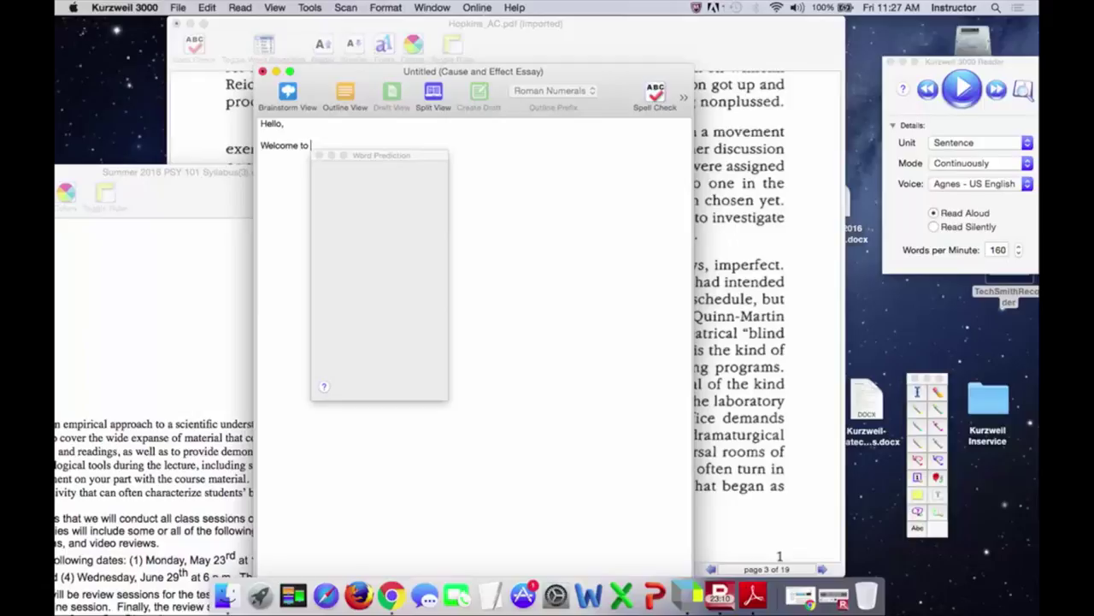
# Step: Complete the line as "Welcome to drama" by inserting "drama" from the word prediction suggestions for "dra"
pyautogui.write('dram')
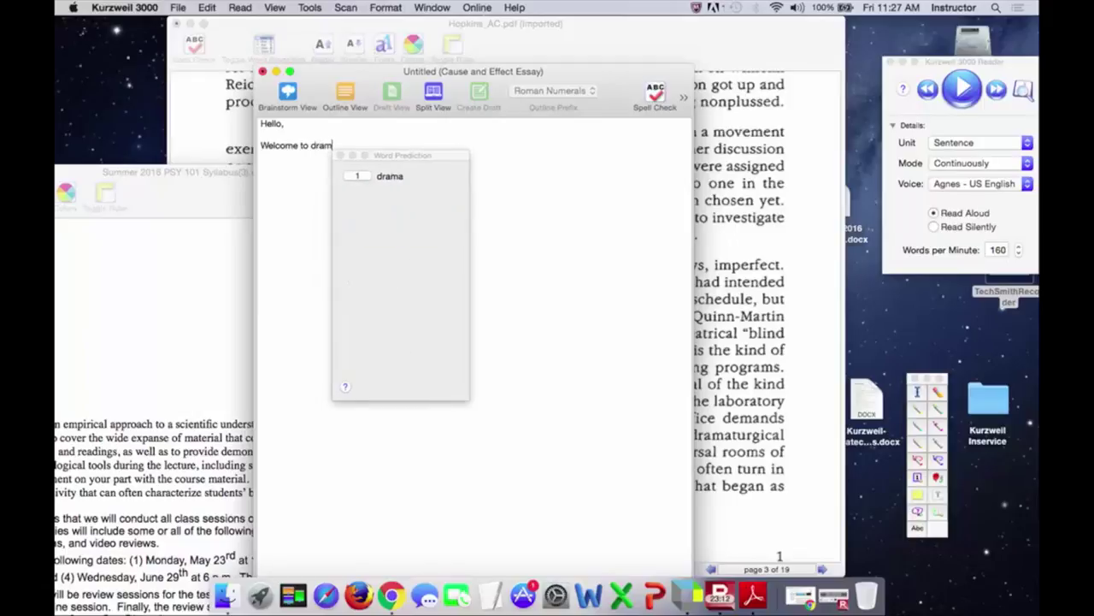
pyautogui.write('atu')
pyautogui.press('BackSpace')
pyautogui.press('BackSpace')
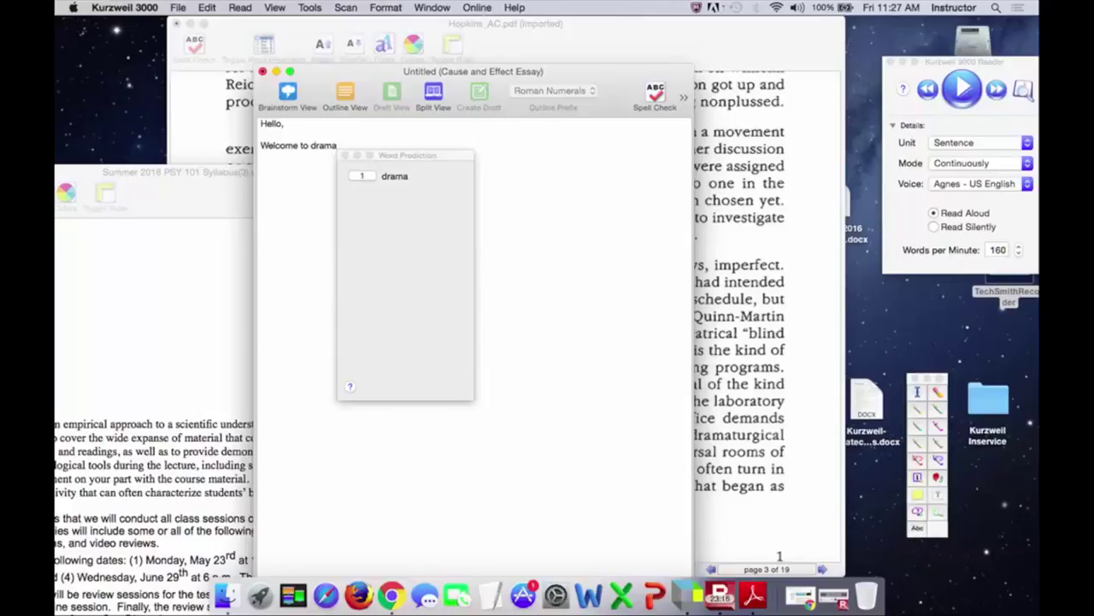
pyautogui.press('BackSpace')
pyautogui.press('BackSpace')
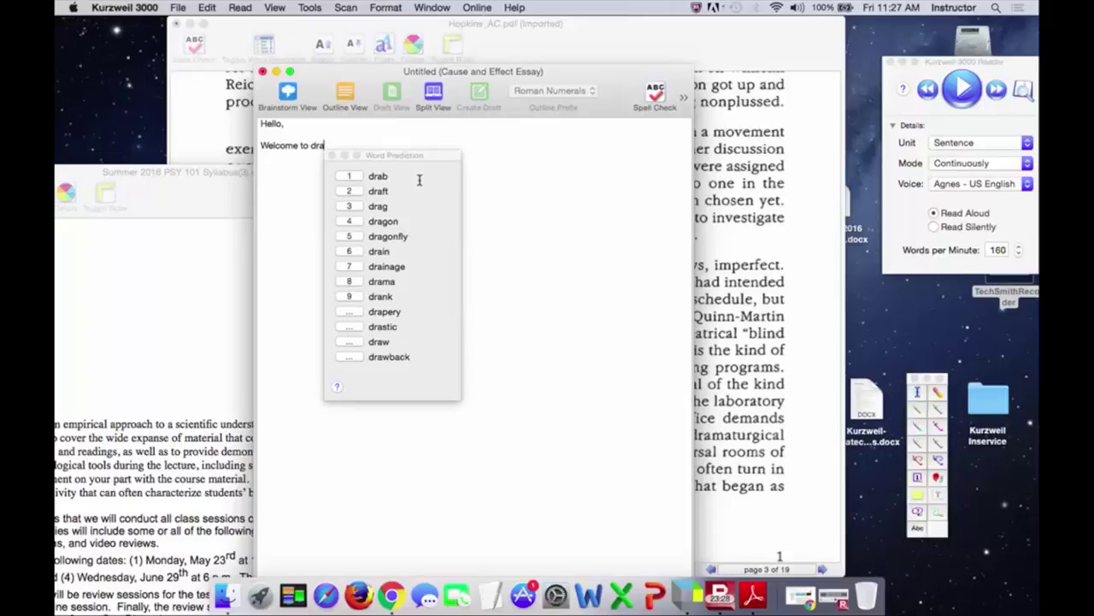
pyautogui.click(377, 207)
pyautogui.doubleClick(353, 283)
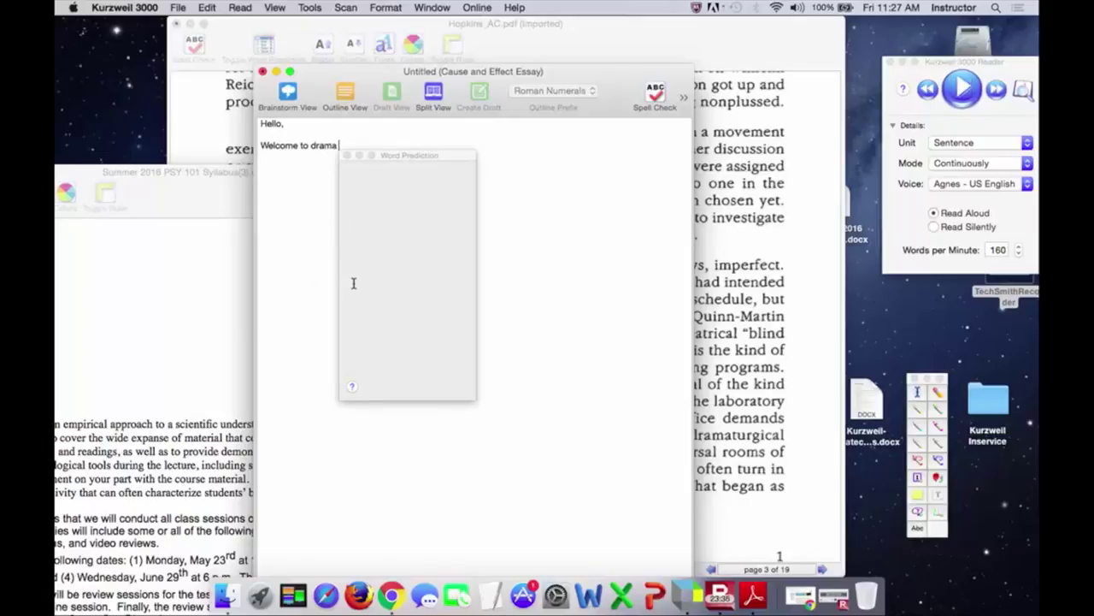